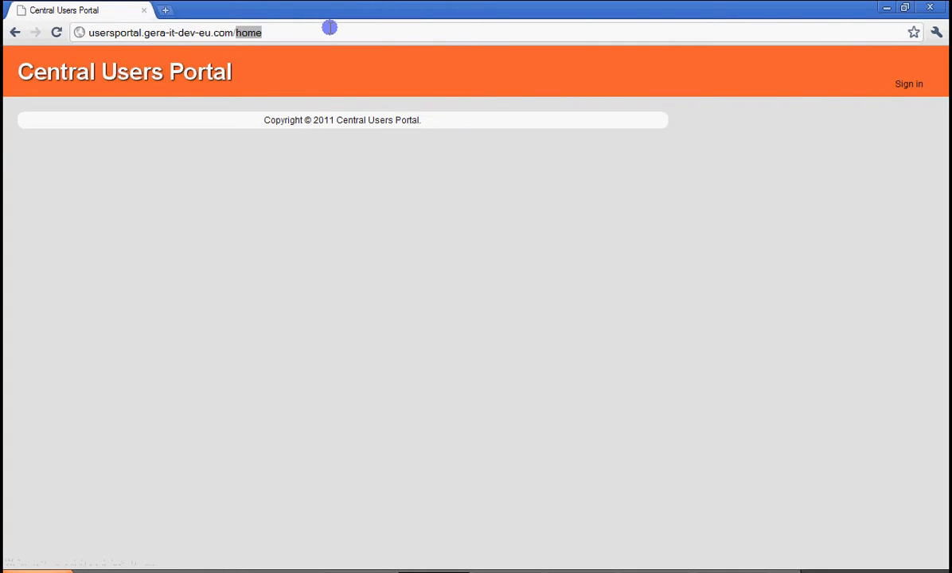
Open usersportal.gera-it-dev-eu.com/admins/sign_in and sign in with the prefilled admin credentials.
type("a")
key("Right")
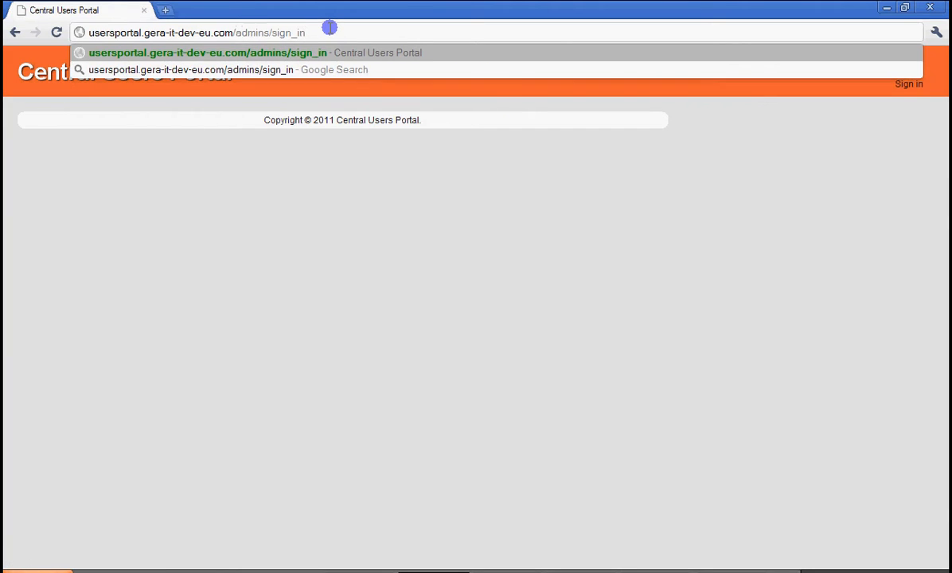
key("Return")
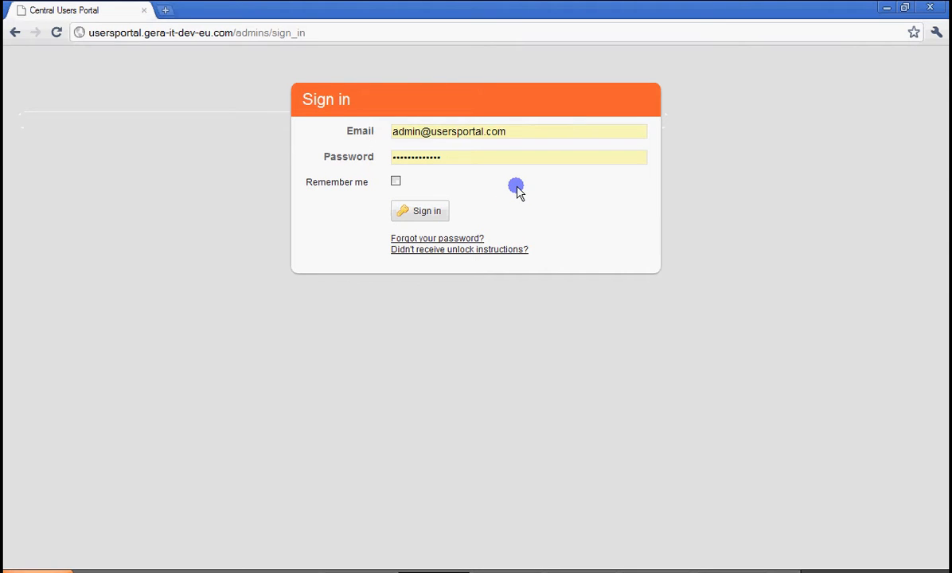
left_click(423, 211)
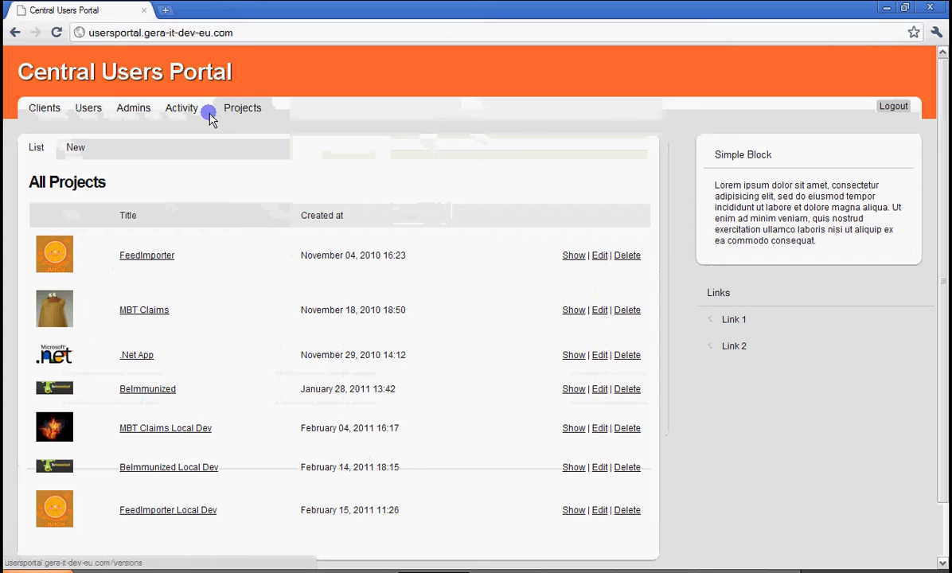
Look through the portal's Clients, Users, Admins, Activity and Projects sections in turn.
left_click(45, 110)
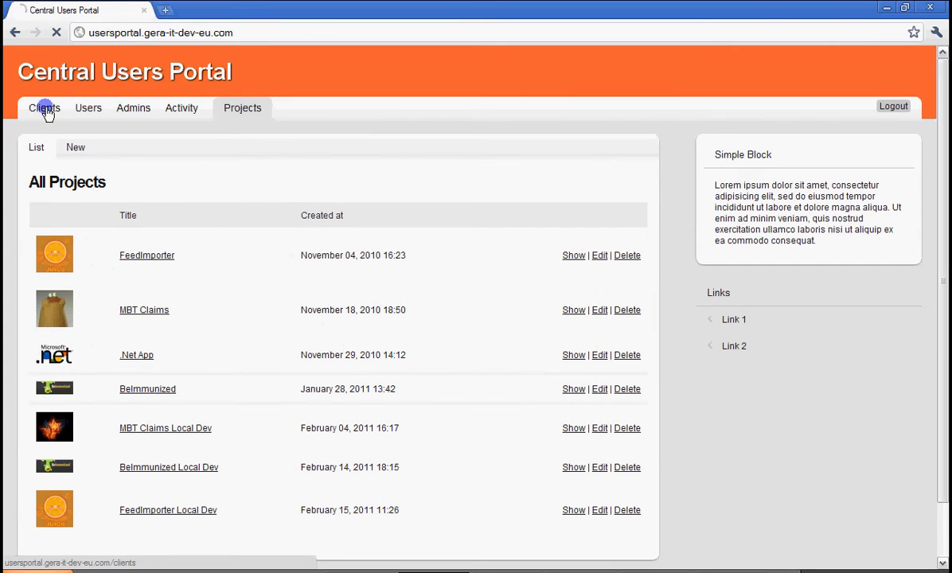
left_click(96, 111)
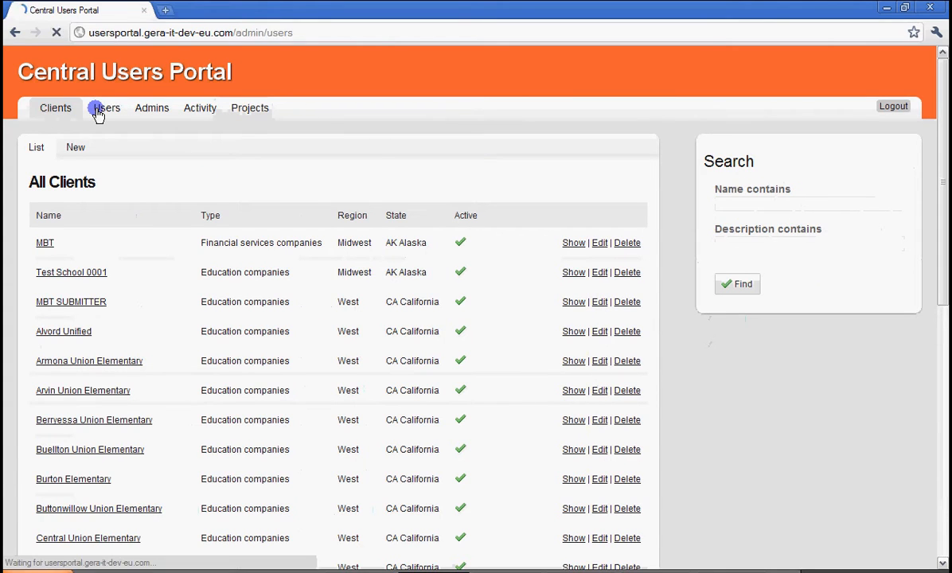
left_click(150, 116)
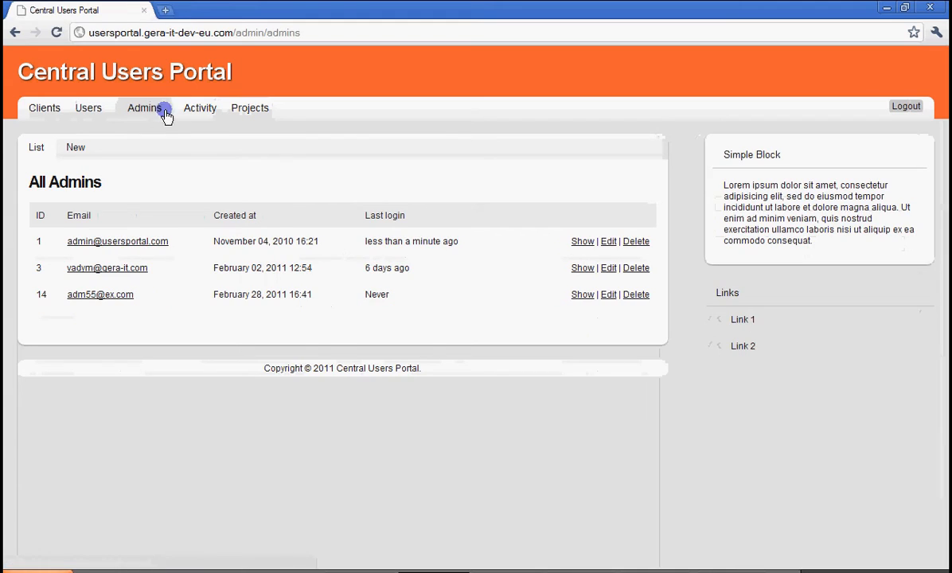
left_click(195, 115)
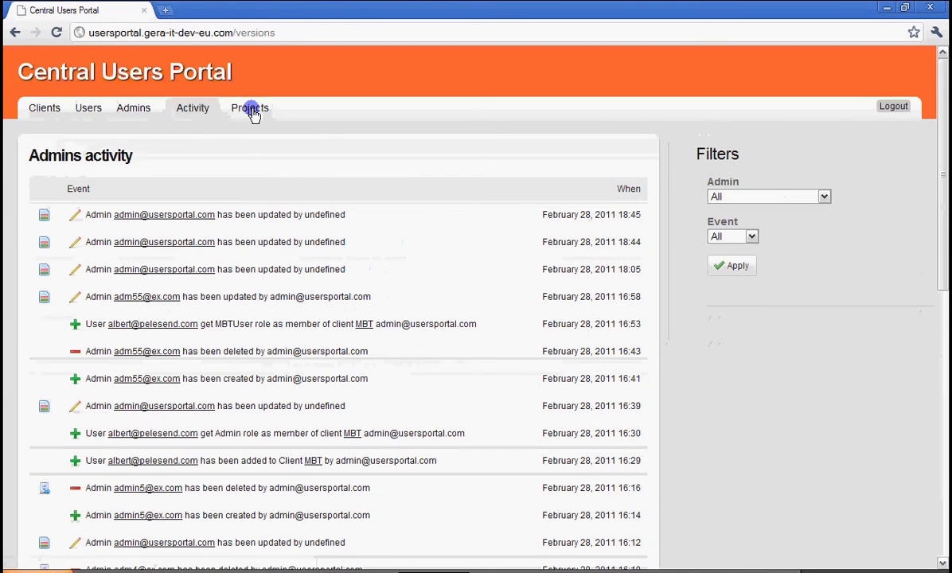
left_click(247, 115)
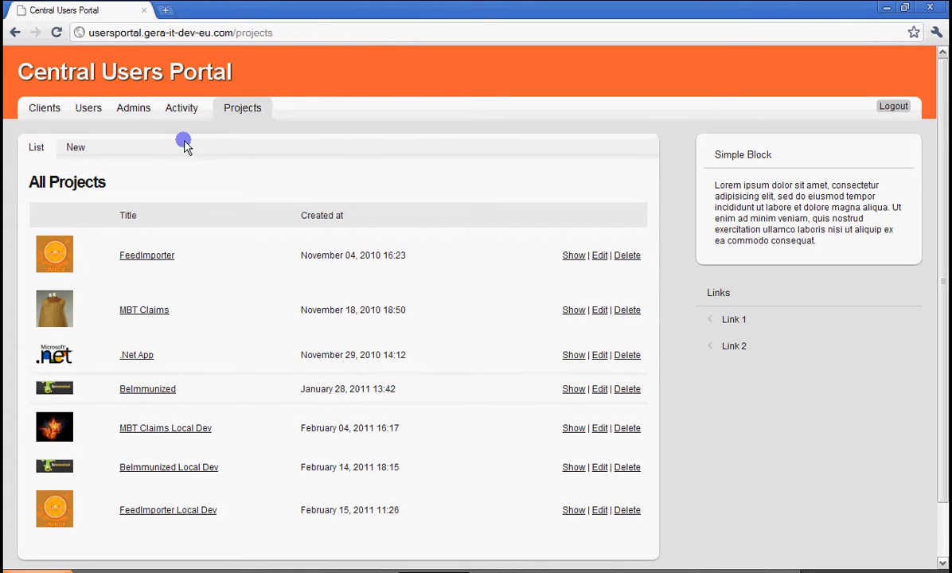
Start a new admin record and replace the prefilled email with the new admin's email address.
left_click(133, 111)
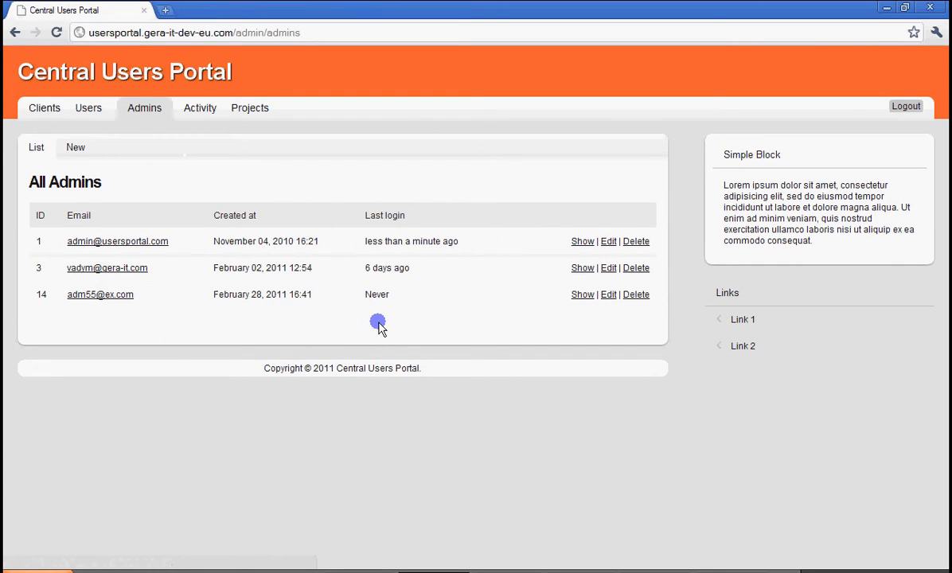
left_click(75, 148)
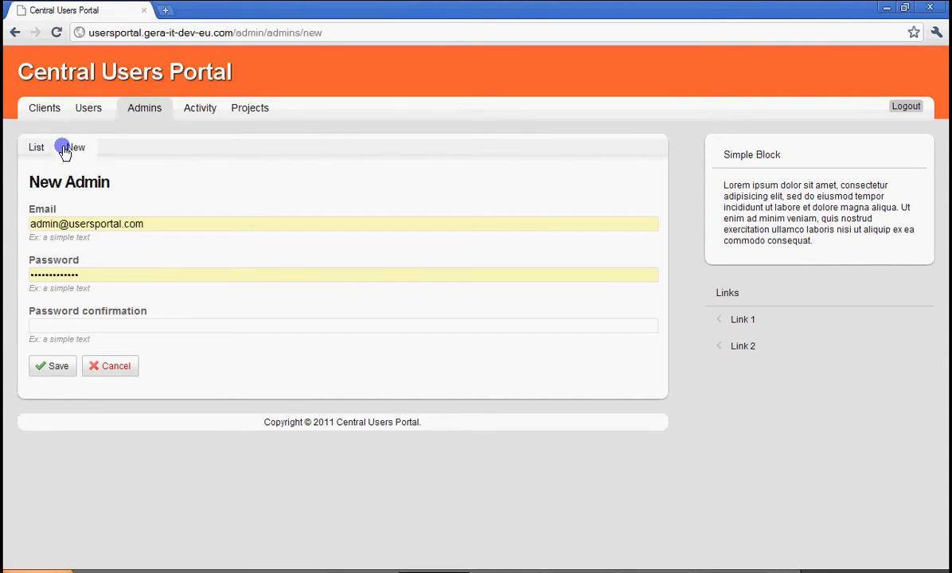
left_click(168, 222)
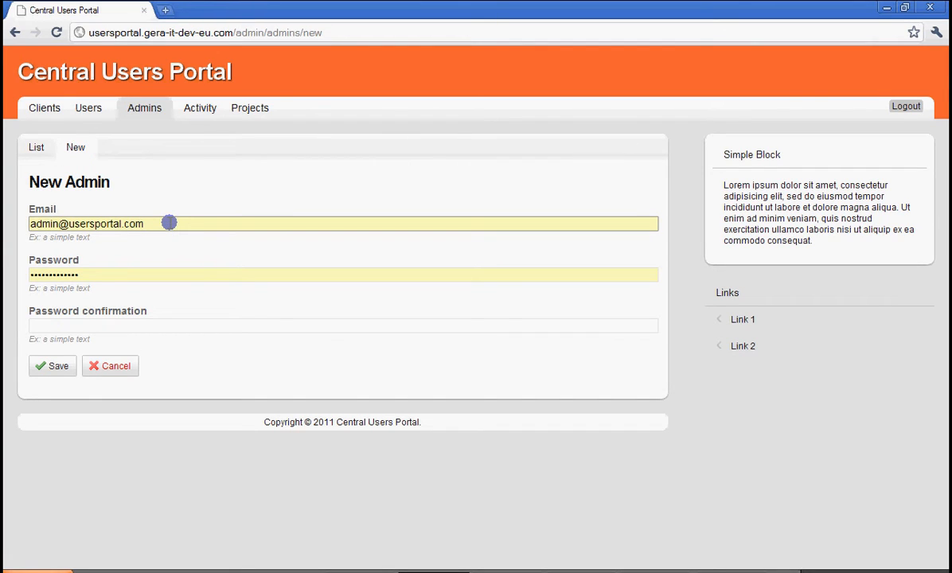
left_click(168, 223)
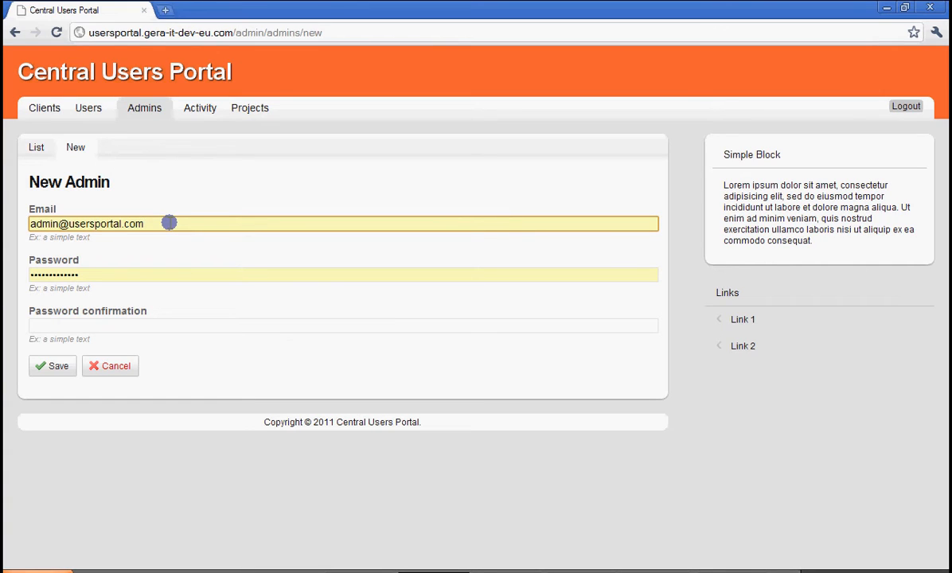
left_click_drag(169, 222, 4, 223)
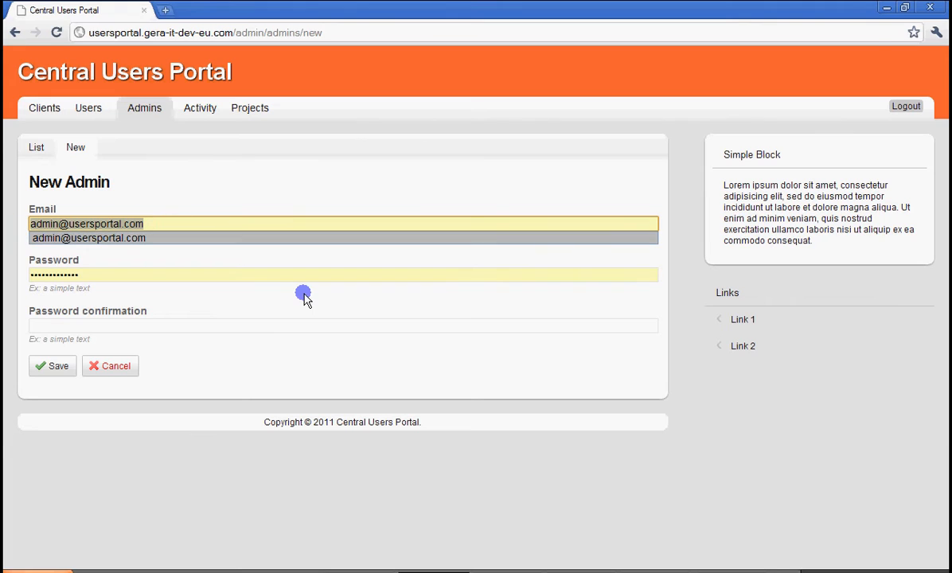
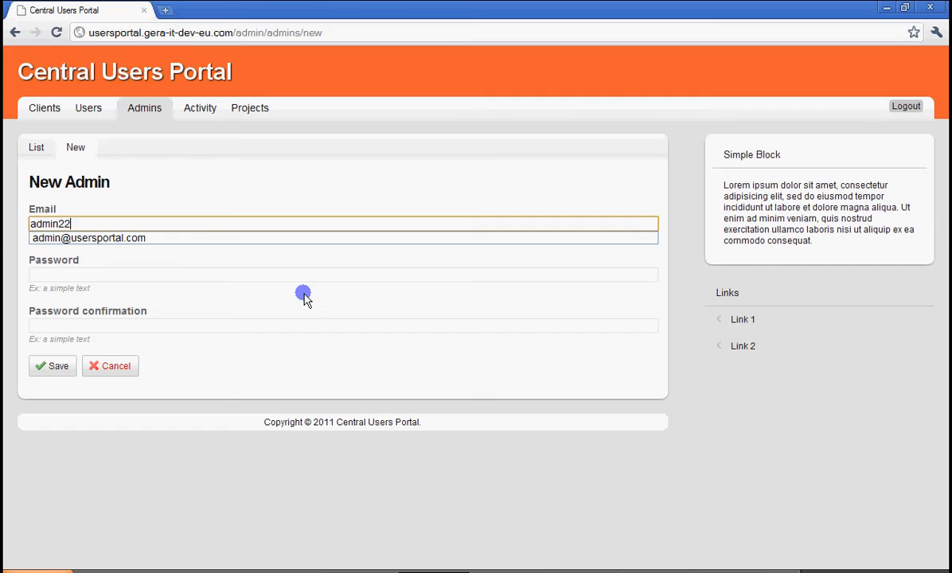
key("Tab")
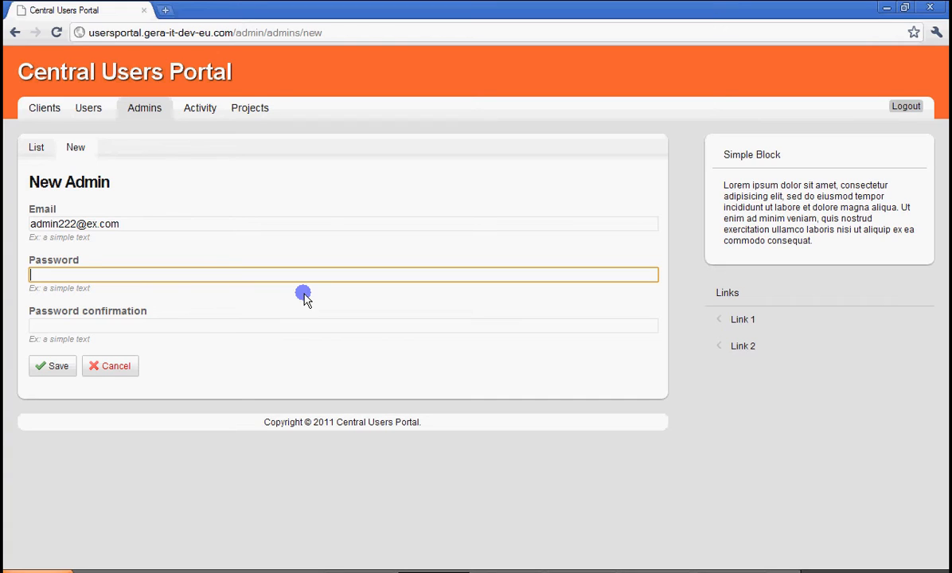
Enter and confirm the new admin's password, save the record, and dismiss the browser's offer to store the password.
type("123456")
key("Tab")
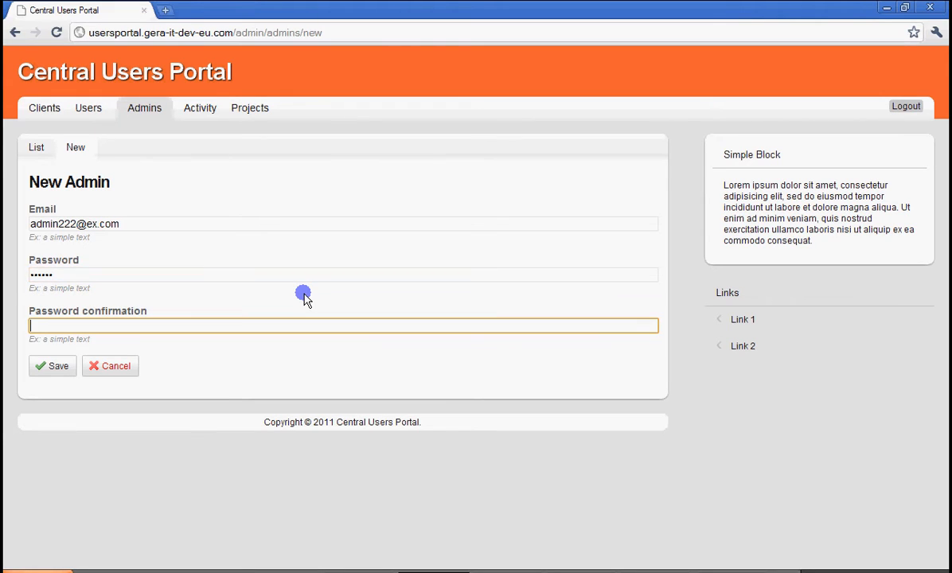
type("123456")
left_click(52, 367)
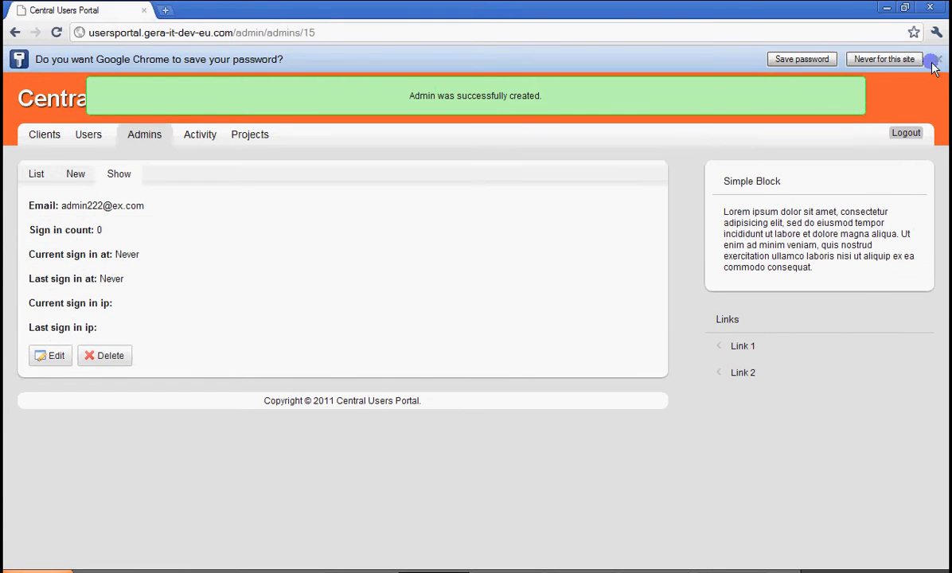
left_click(936, 61)
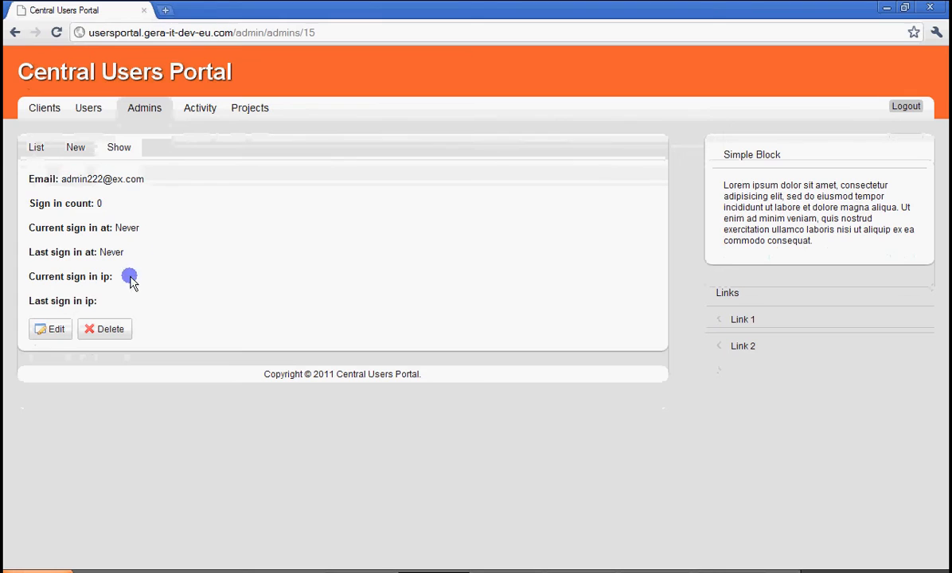
View the newly created admin's details from the list of all admins, and return to that list.
left_click(35, 149)
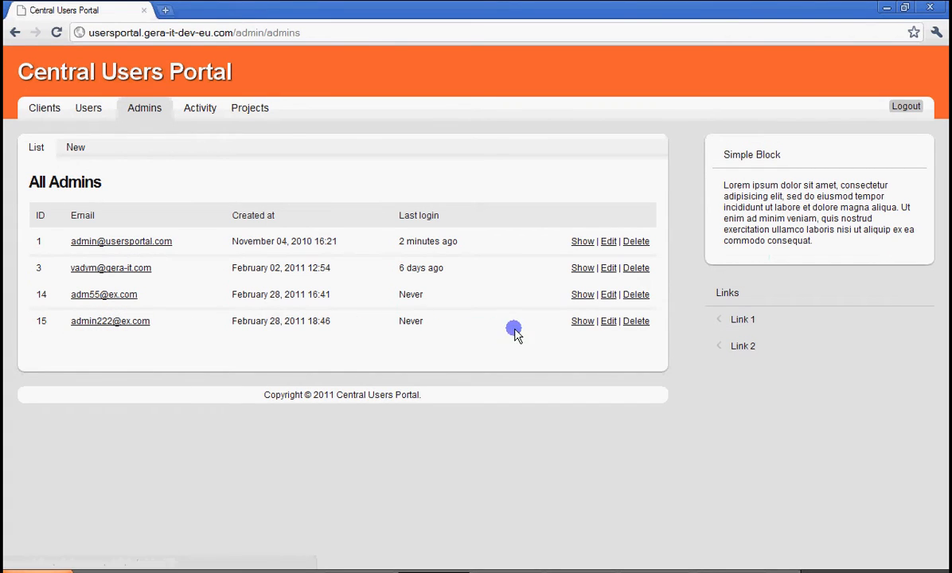
left_click(584, 322)
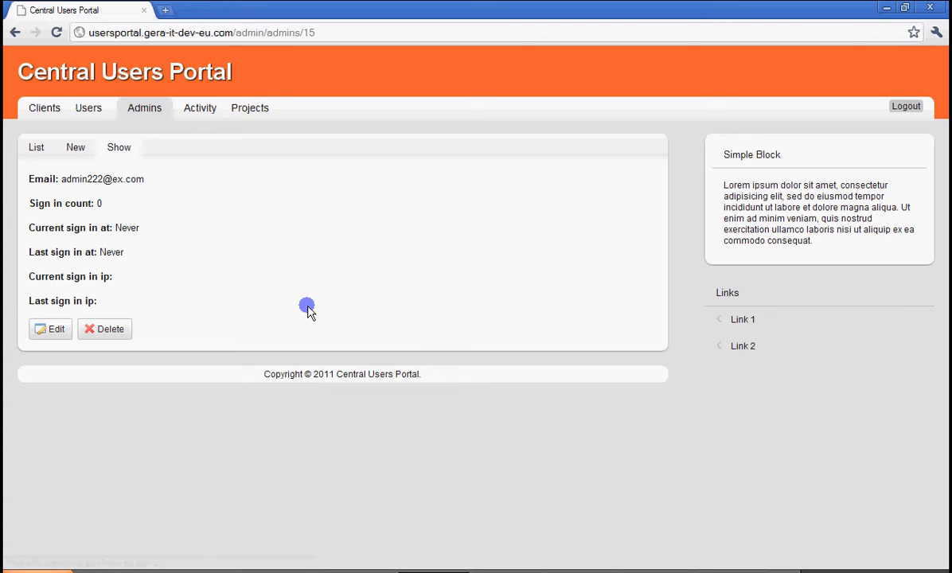
left_click(34, 146)
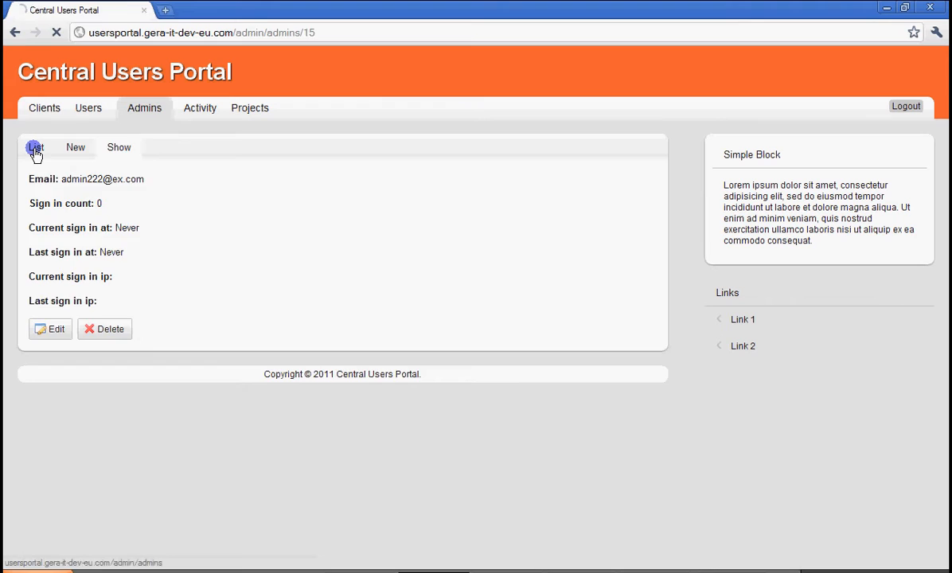
Open the newly created admin for editing, inspect the password and confirmation fields, and return to the admin list without saving.
left_click(607, 321)
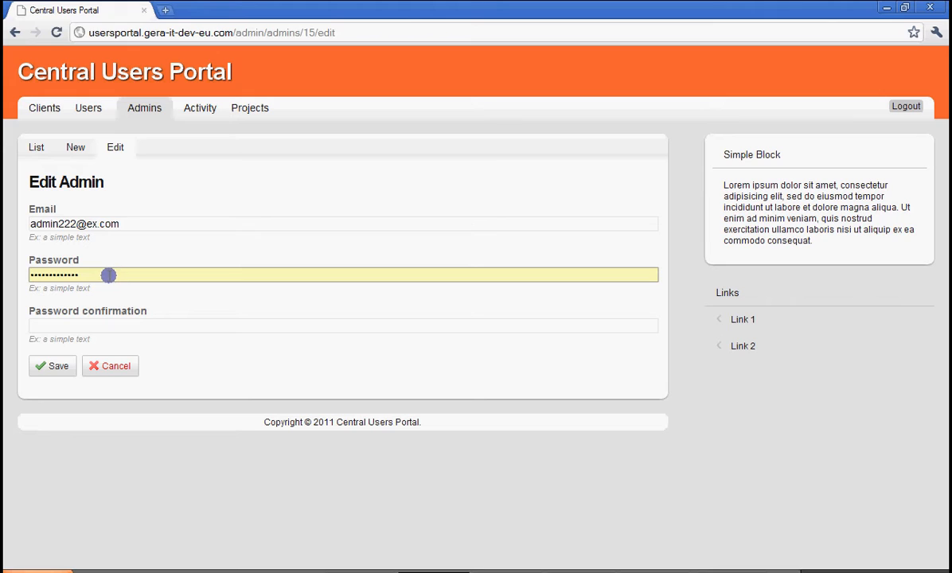
left_click_drag(108, 275, 6, 273)
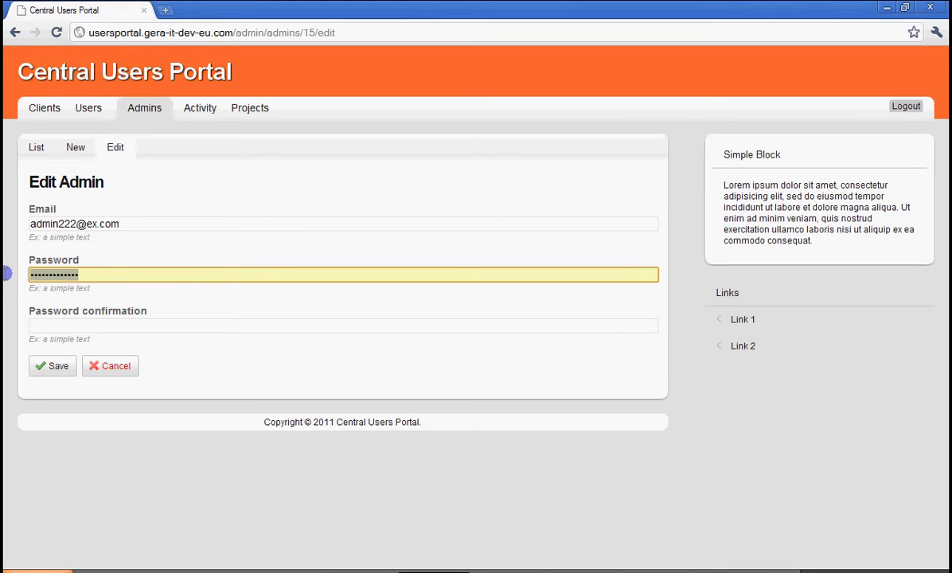
left_click(35, 325)
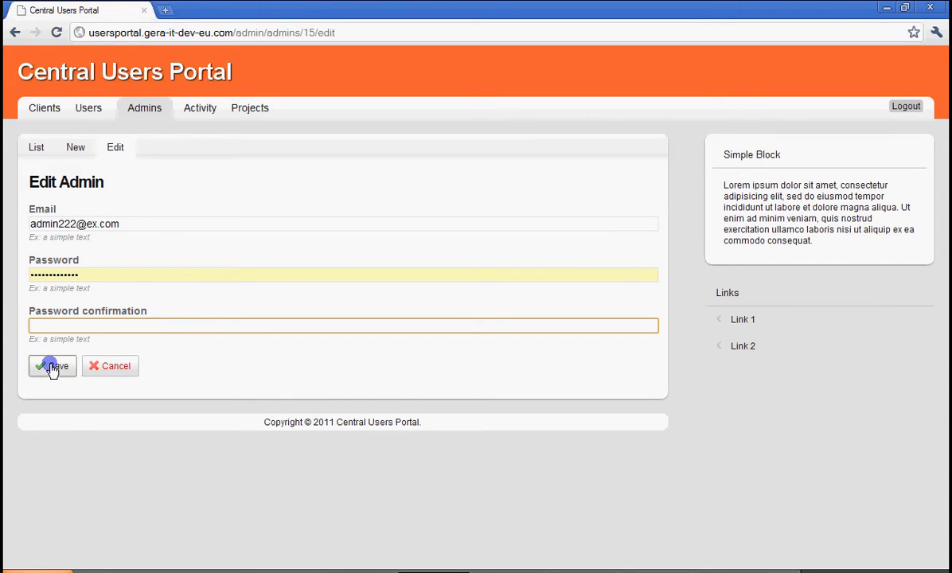
left_click(36, 149)
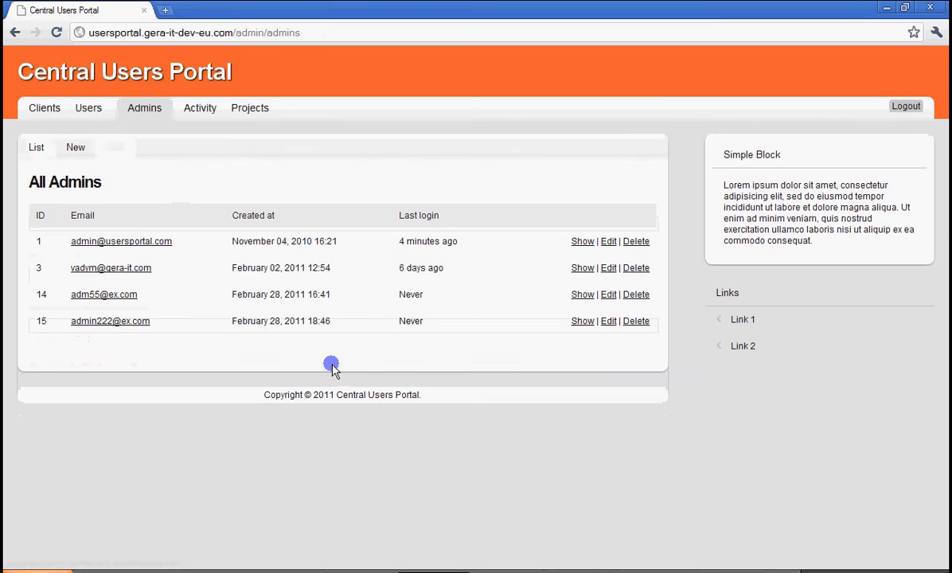
Delete the newly created admin with ID 15 and confirm the deletion.
left_click(639, 322)
left_click_drag(499, 256, 343, 209)
left_click(354, 263)
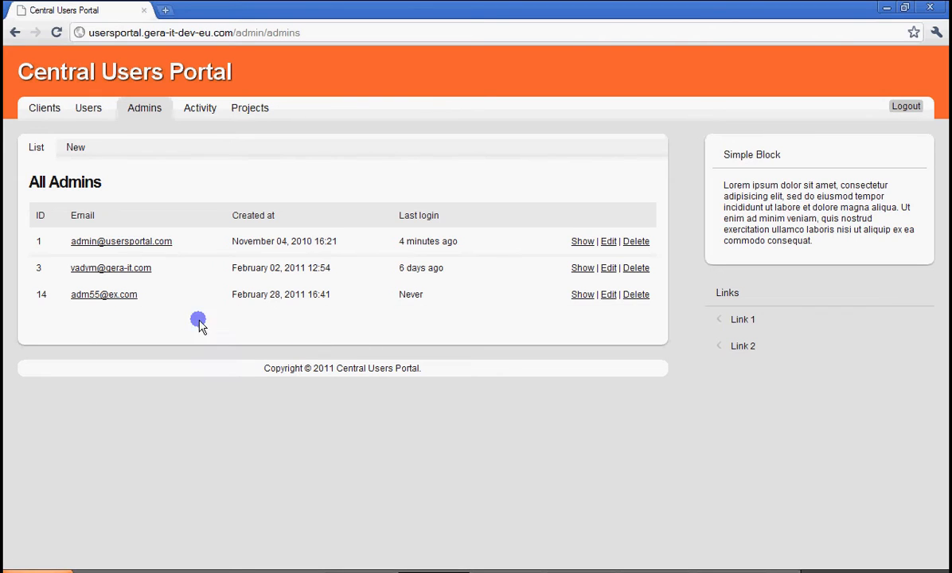
Look through the list of all users, view the blank new-user form, and return to the list without saving.
left_click(89, 109)
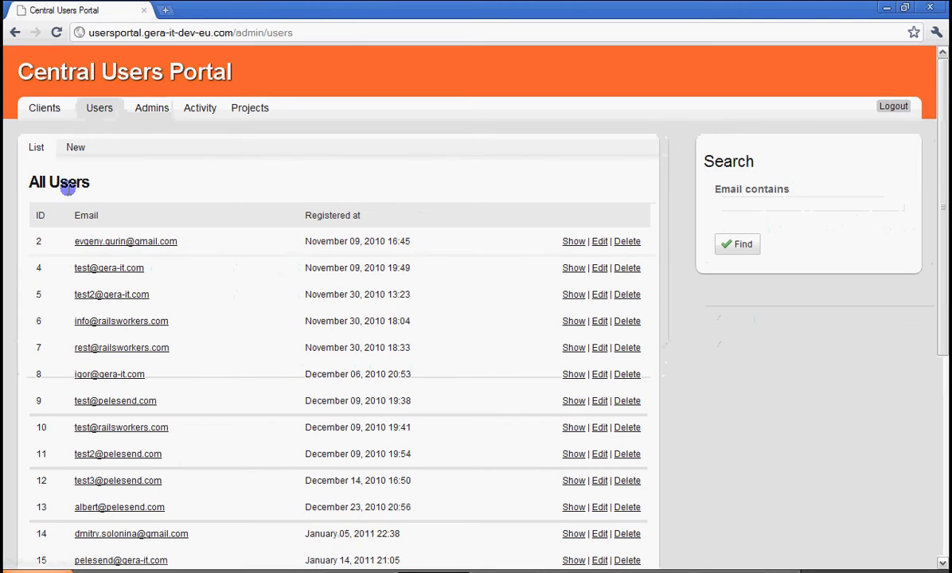
scroll(605, 477, "down", 5)
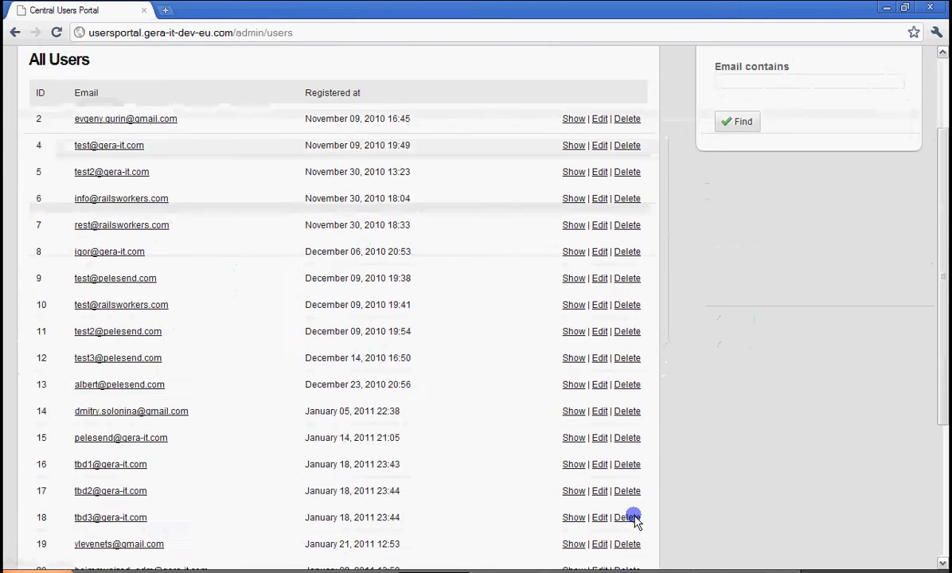
scroll(525, 485, "up", 5)
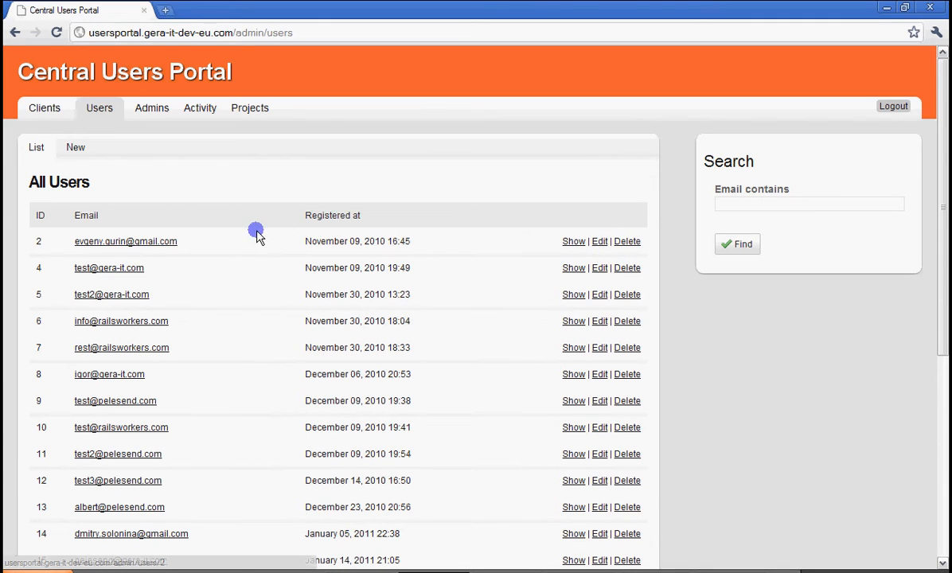
left_click(76, 148)
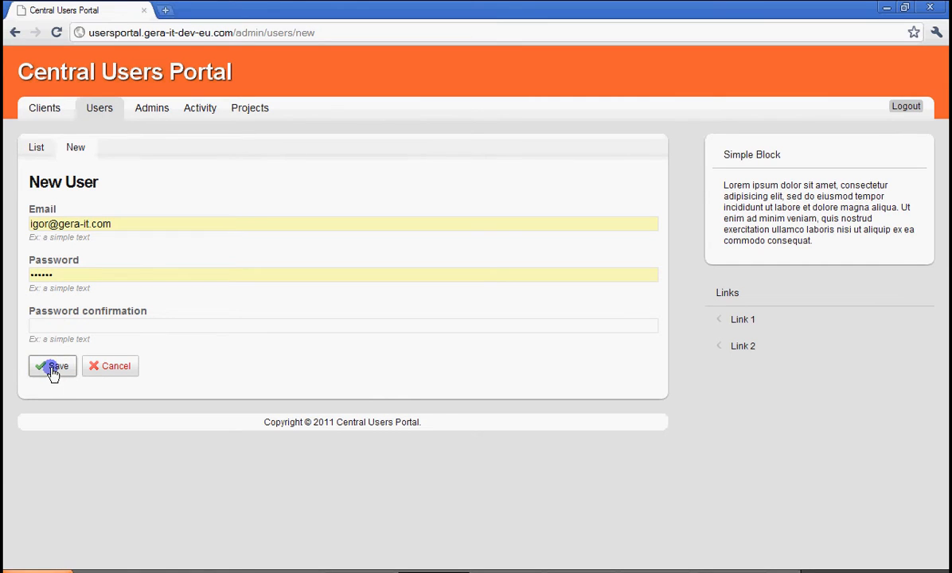
left_click(35, 148)
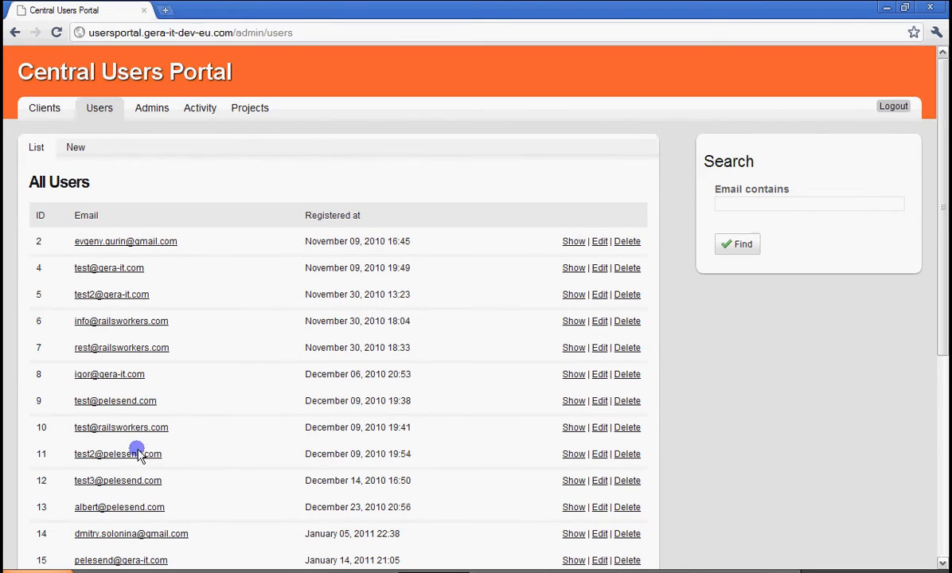
Search the user list for emails containing "gera".
left_click(749, 204)
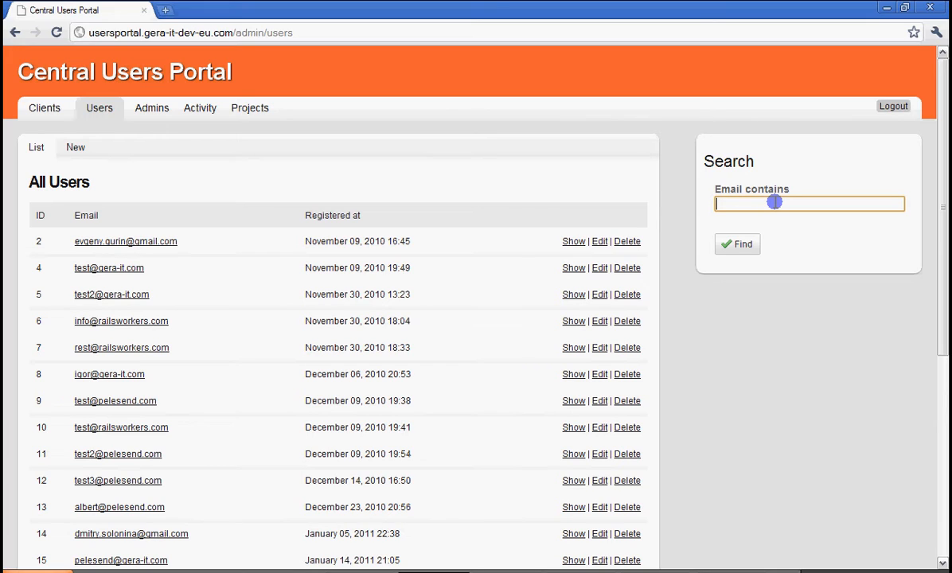
type("gera")
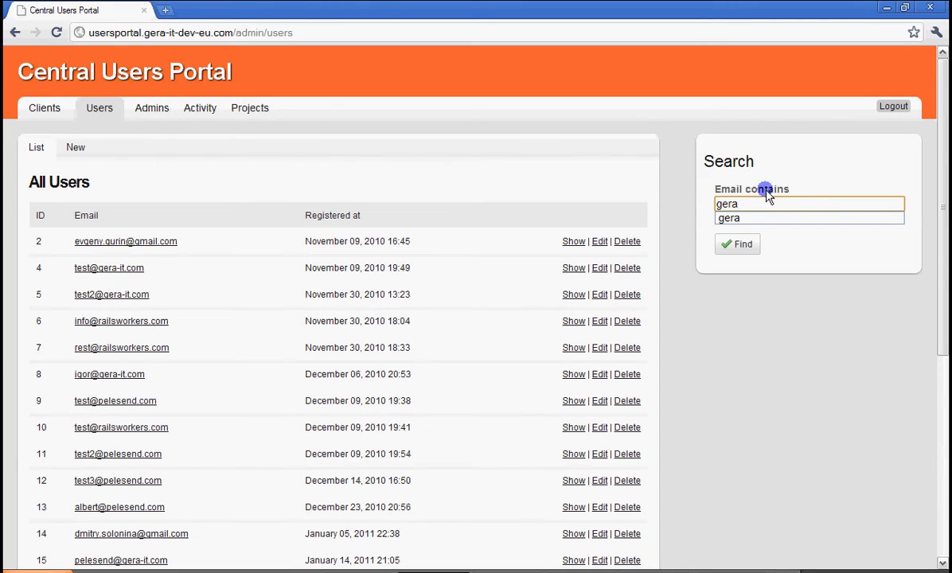
left_click(735, 245)
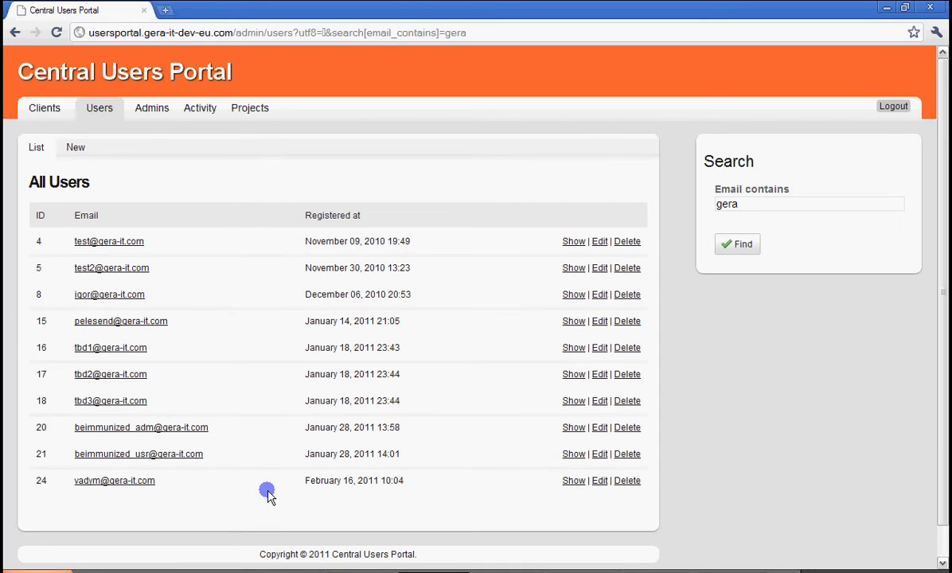
left_click(726, 204)
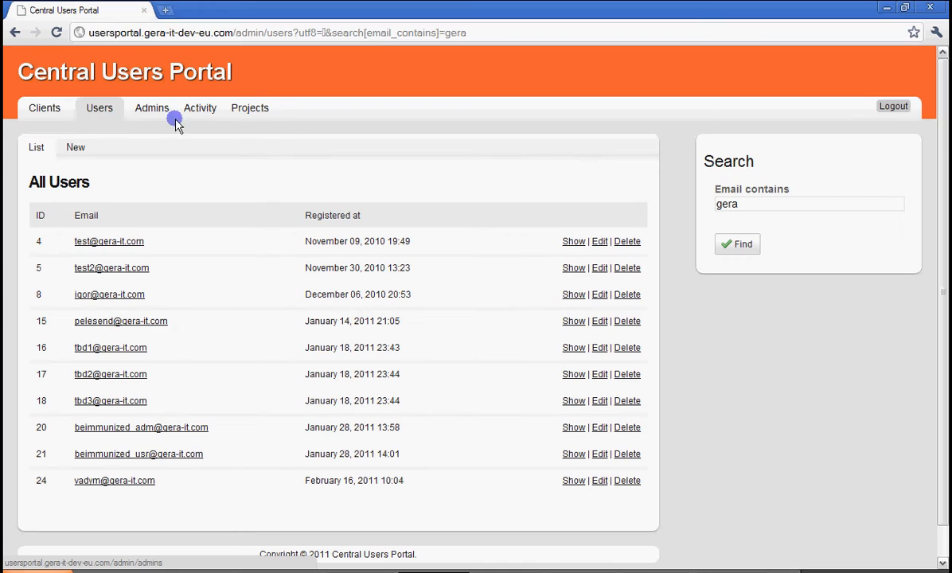
Open the list of all projects and look through its entries.
left_click(249, 111)
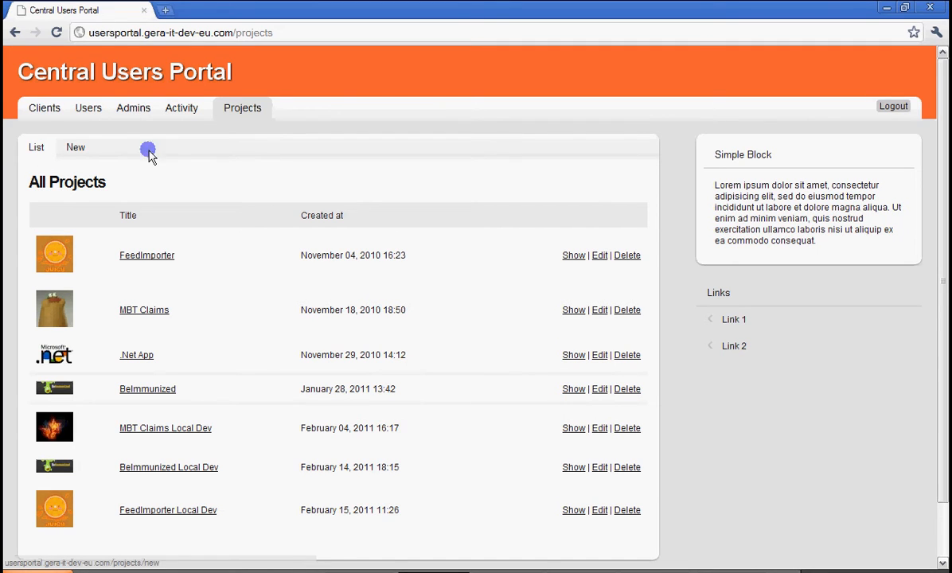
scroll(642, 525, "down", 2)
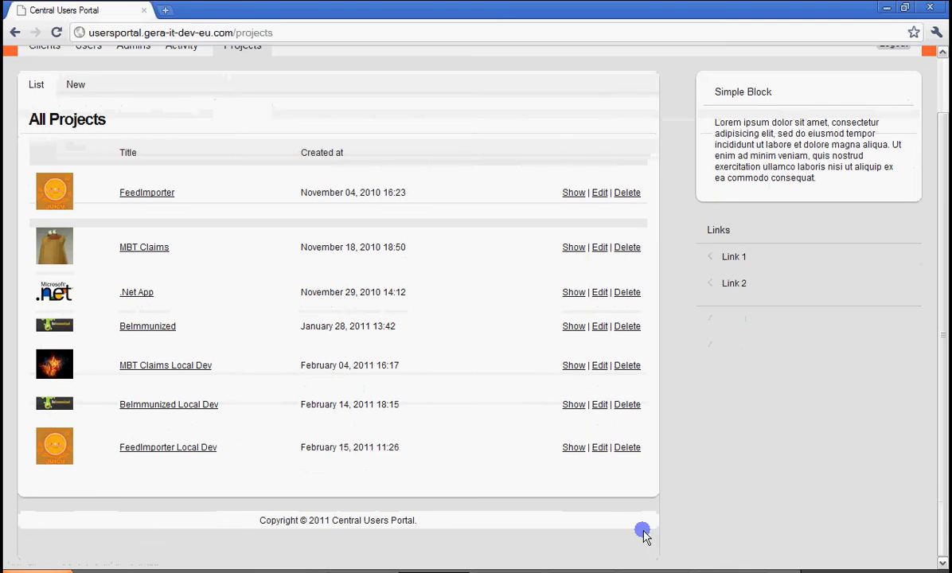
scroll(52, 481, "up", 2)
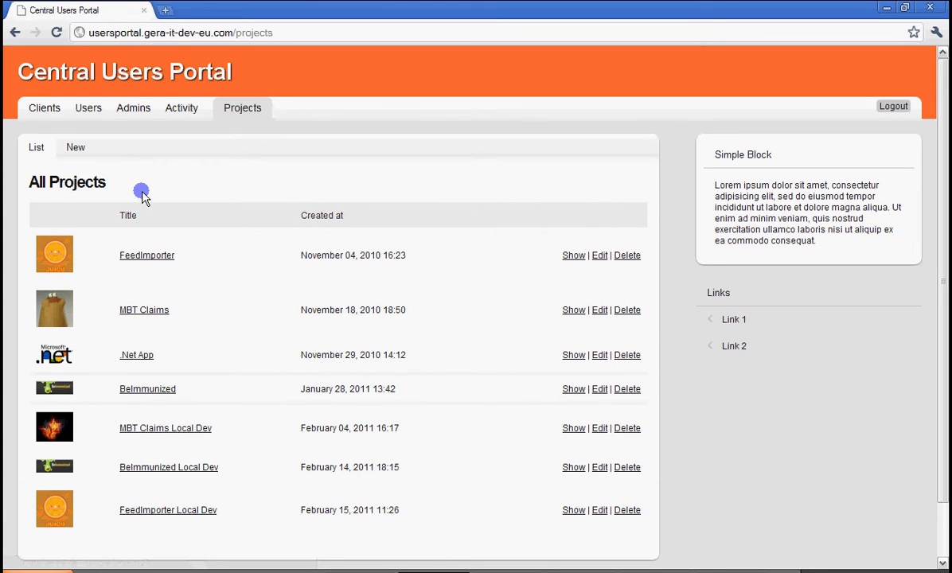
Inspect the blank new-project form, including its key, secret and image fields, and return to the project list without saving.
left_click(74, 149)
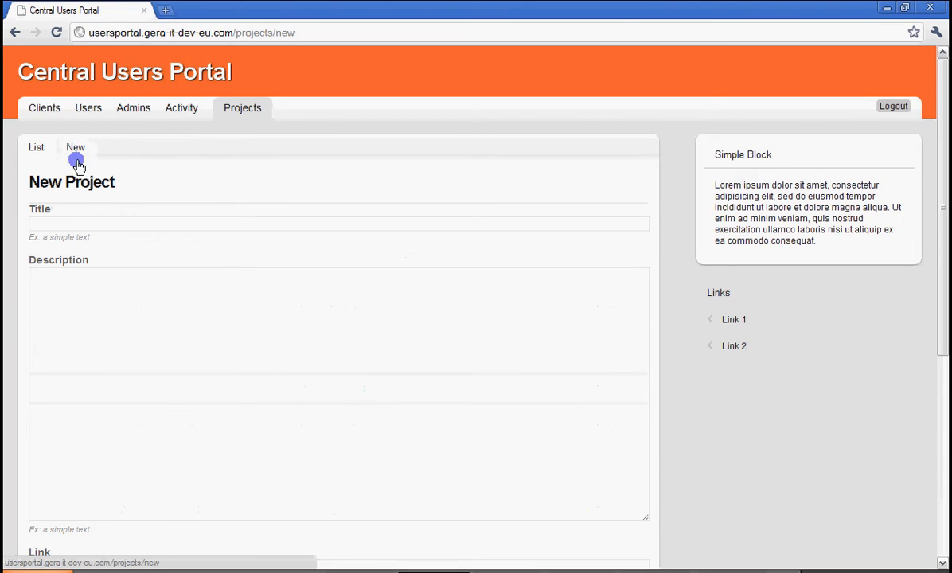
left_click(109, 329)
left_click(47, 221)
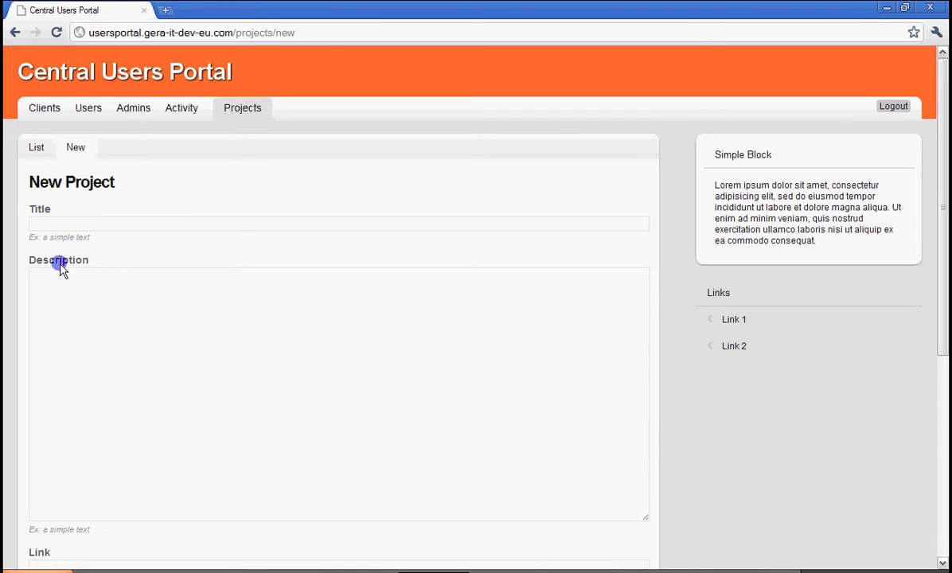
scroll(79, 334, "down", 4)
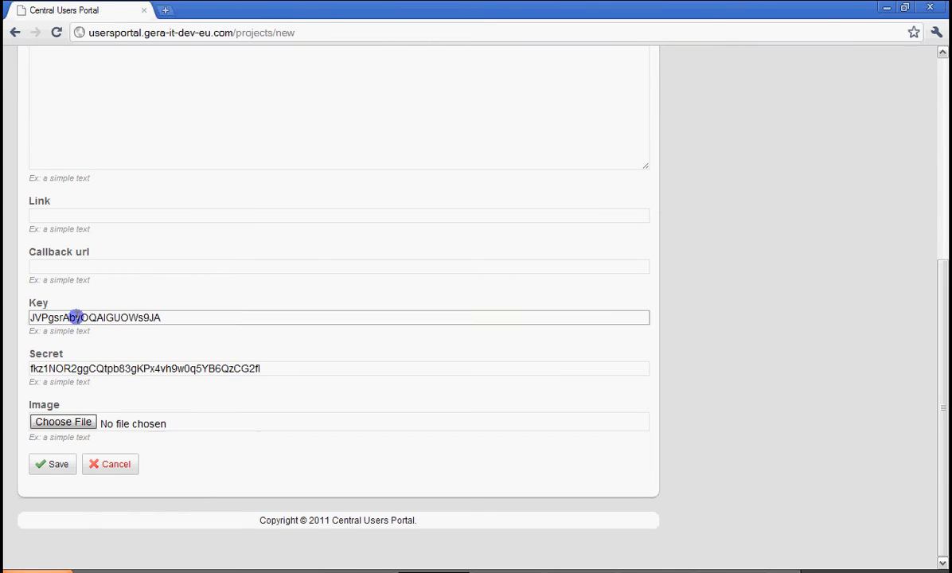
scroll(74, 316, "up", 5)
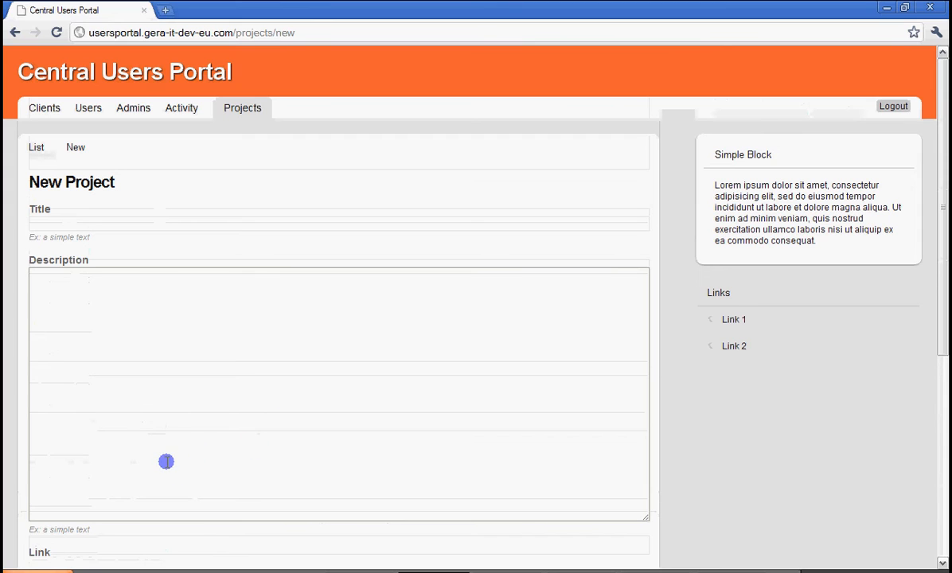
scroll(159, 477, "down", 5)
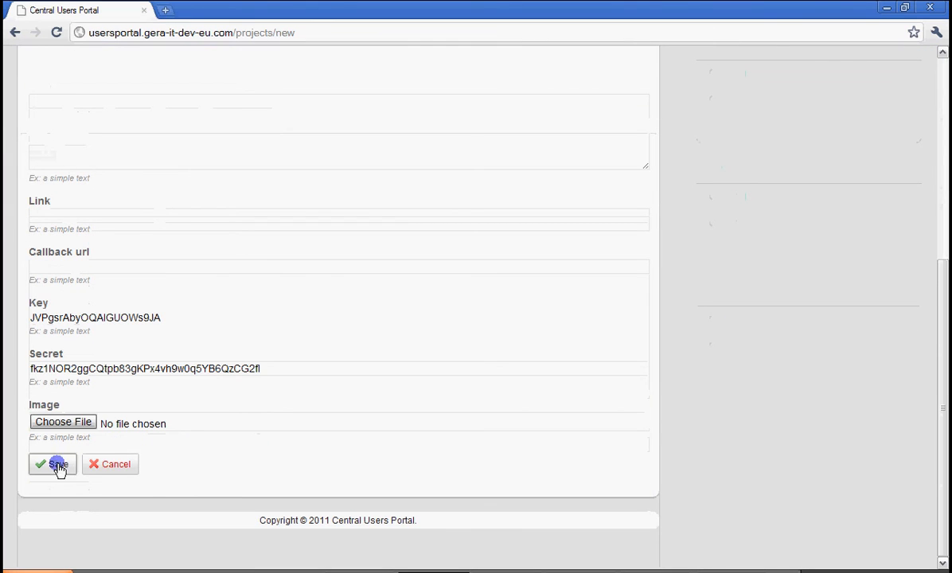
left_click(35, 151)
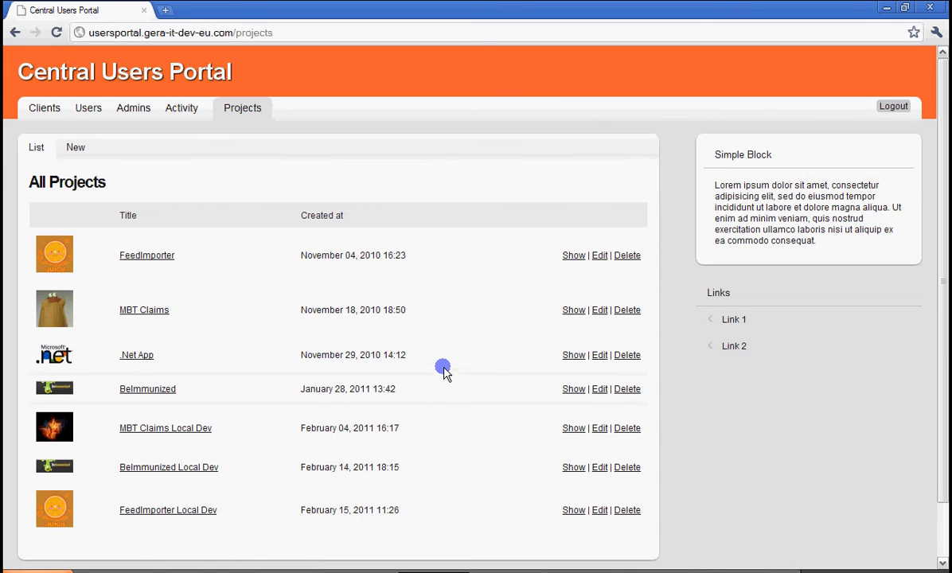
Show the MBT Claims project and examine its title, description, link, key, secret and image.
left_click(573, 311)
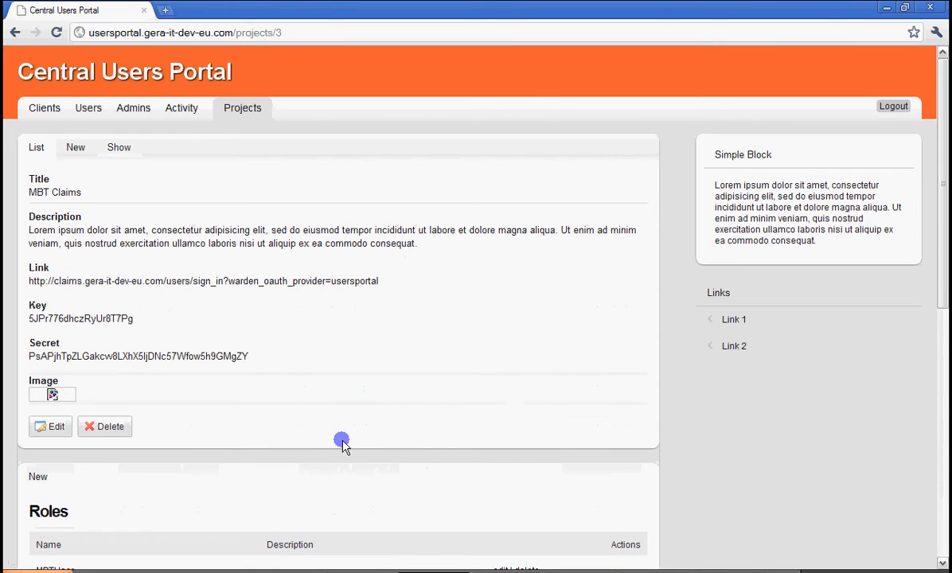
left_click_drag(30, 192, 82, 192)
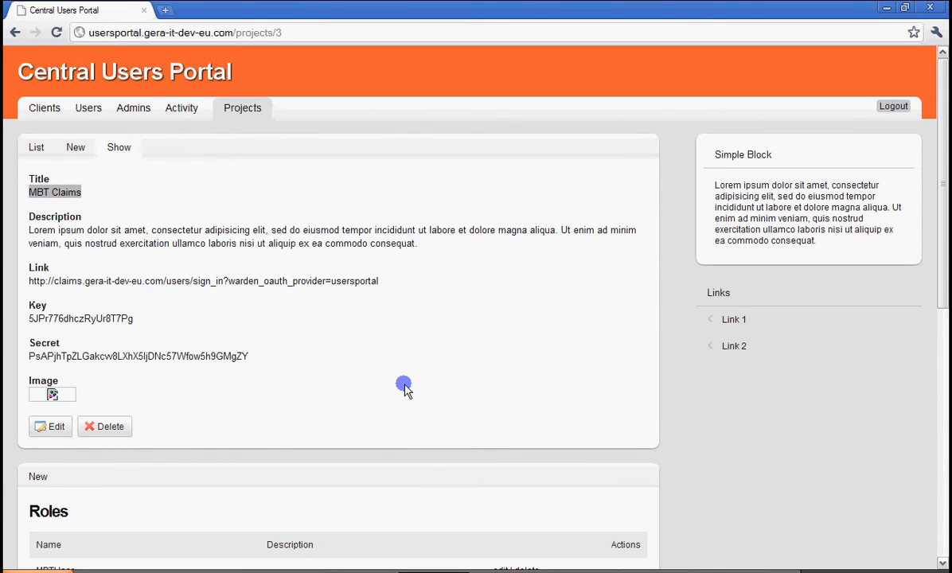
left_click(28, 177)
left_click_drag(28, 179, 524, 403)
left_click(521, 406)
Examine the roles, permissions and roles-permissions matrix of the MBT Claims project.
scroll(521, 406, "down", 5)
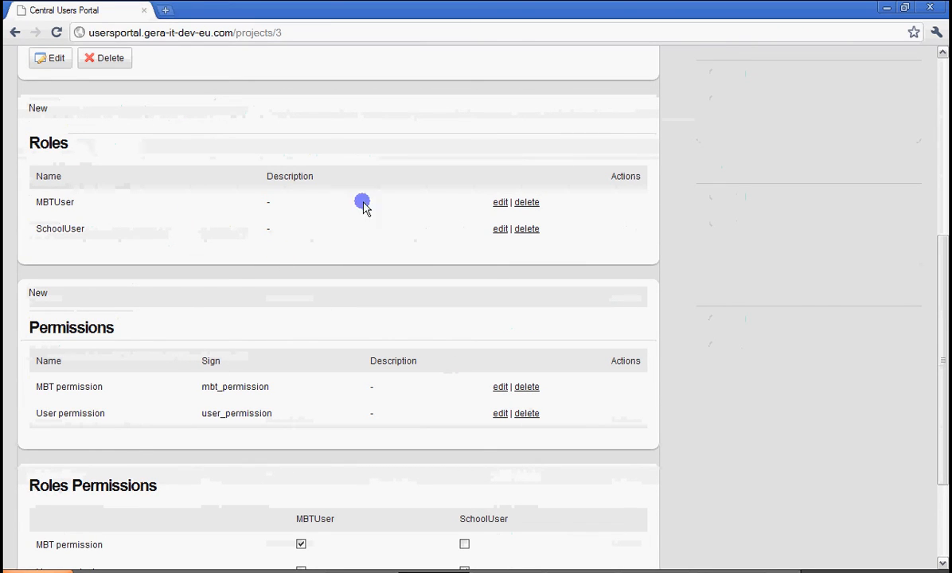
scroll(85, 382, "down", 2)
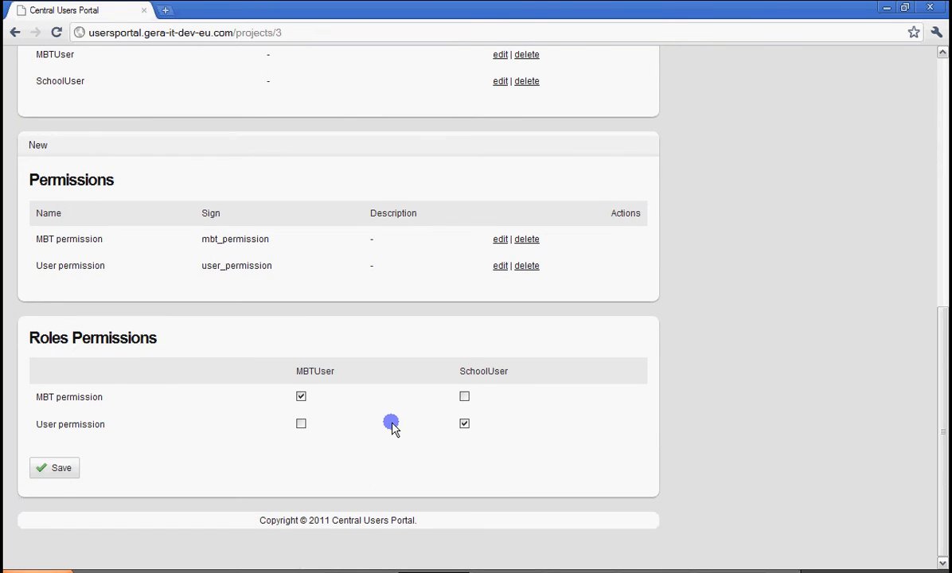
scroll(383, 425, "up", 7)
scroll(381, 424, "down", 3)
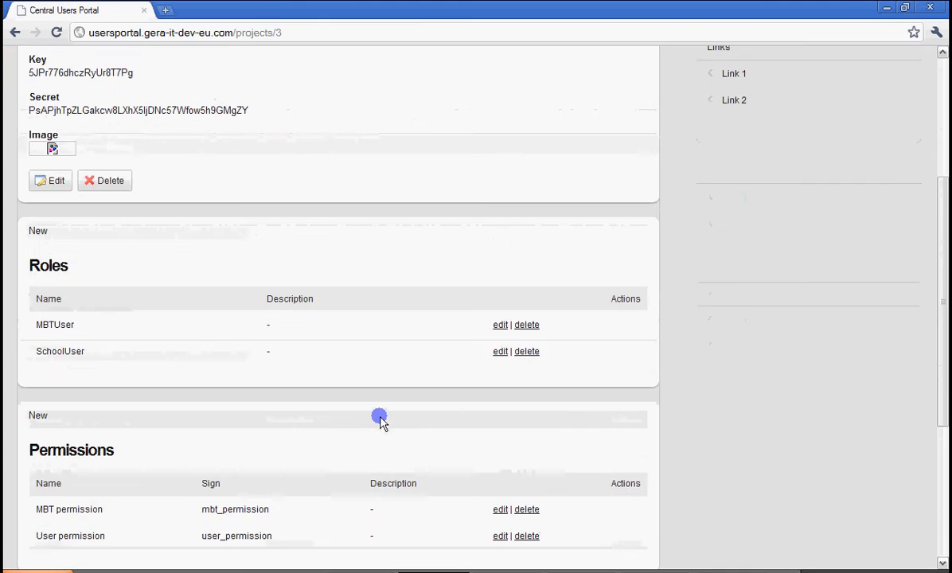
scroll(380, 422, "down", 2)
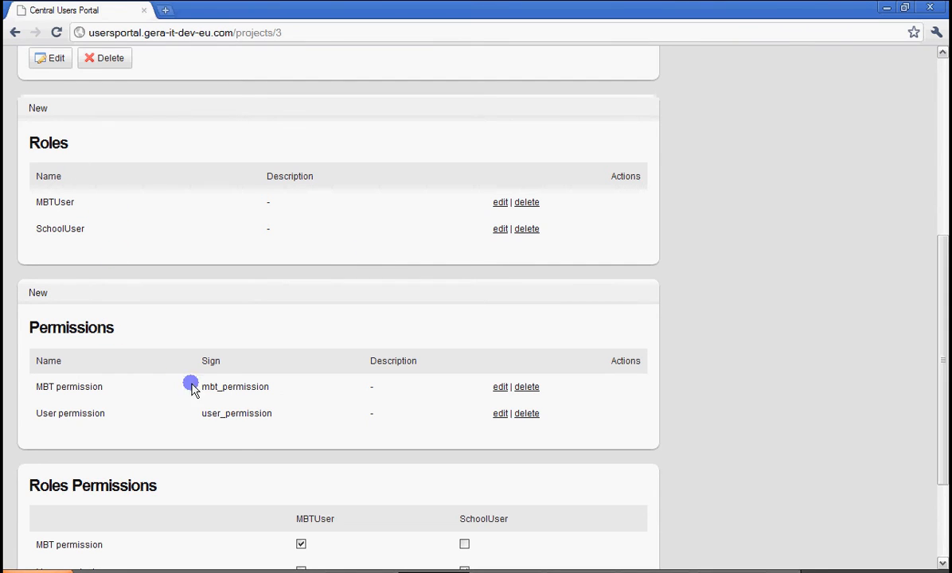
scroll(368, 400, "down", 3)
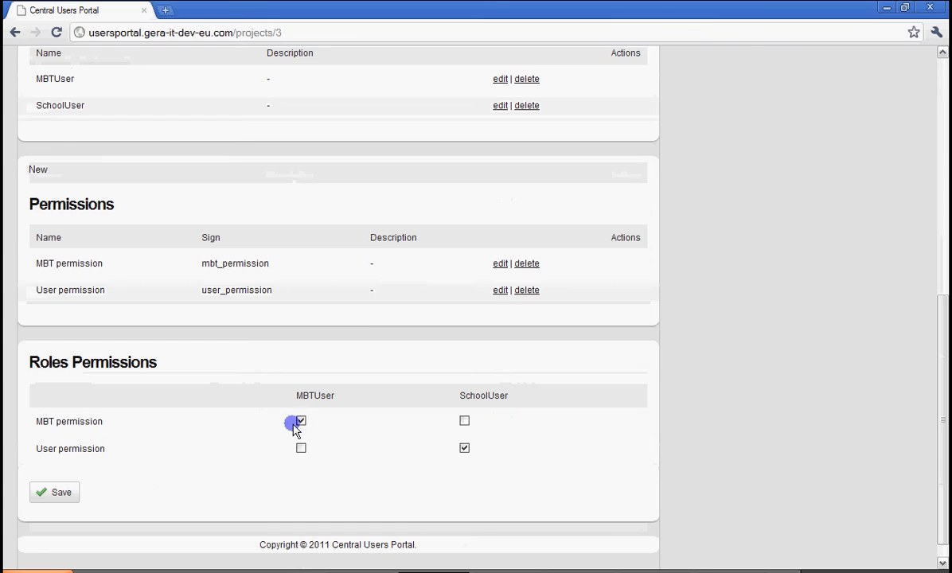
View the blank new-role form for the MBT Claims project and close it without saving.
scroll(364, 331, "up", 3)
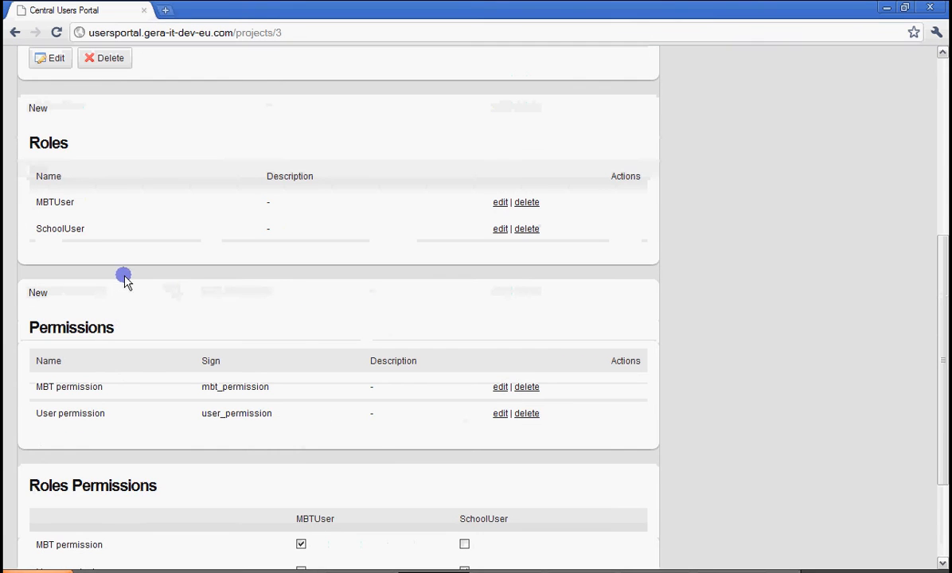
scroll(118, 275, "up", 3)
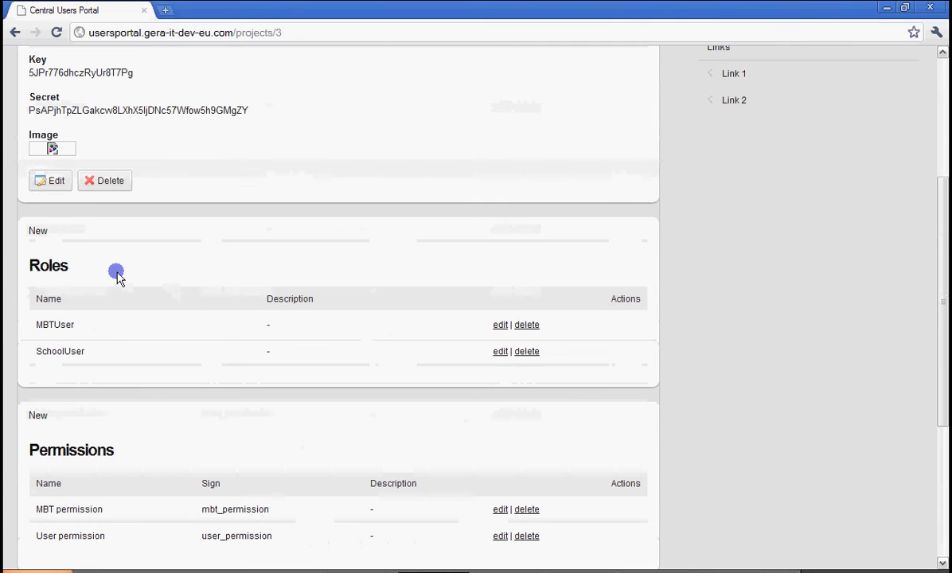
left_click(36, 232)
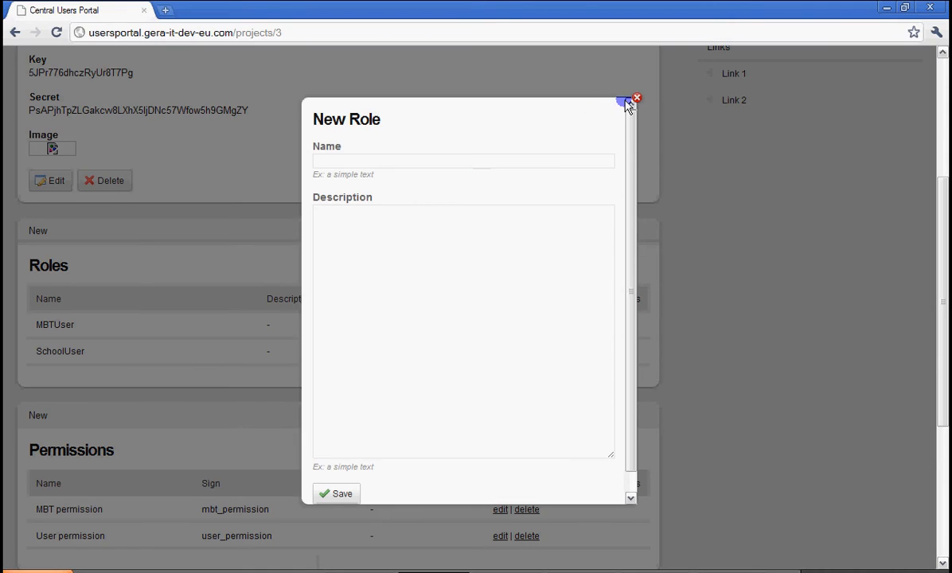
left_click(637, 99)
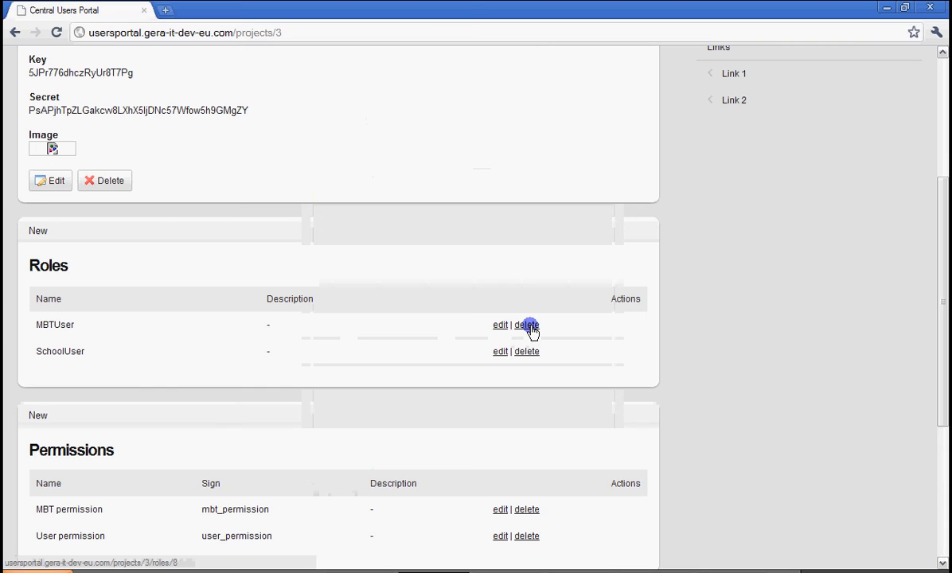
Review the edit and delete options for roles and permissions, and highlight the MBTUser role in the roles-permissions matrix.
scroll(531, 331, "down", 3)
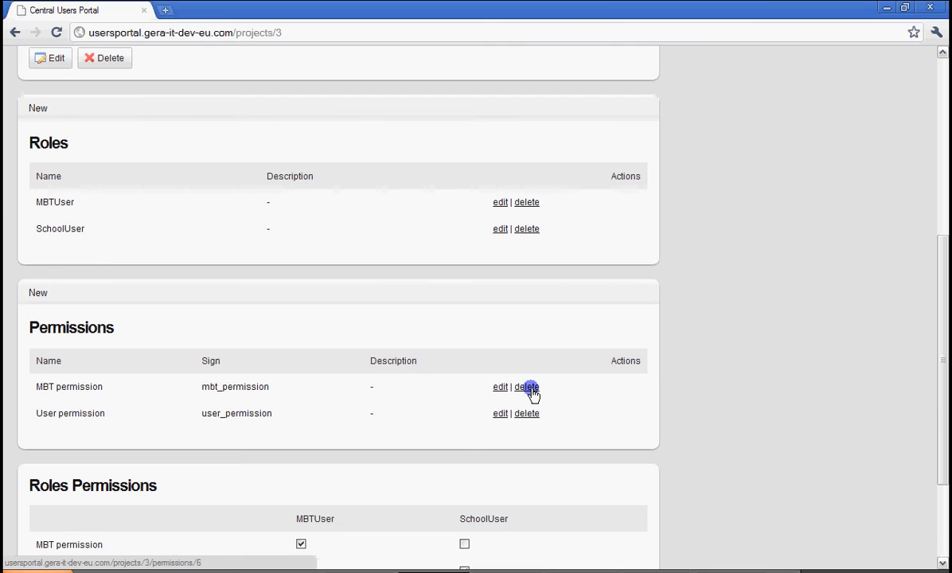
scroll(159, 422, "down", 3)
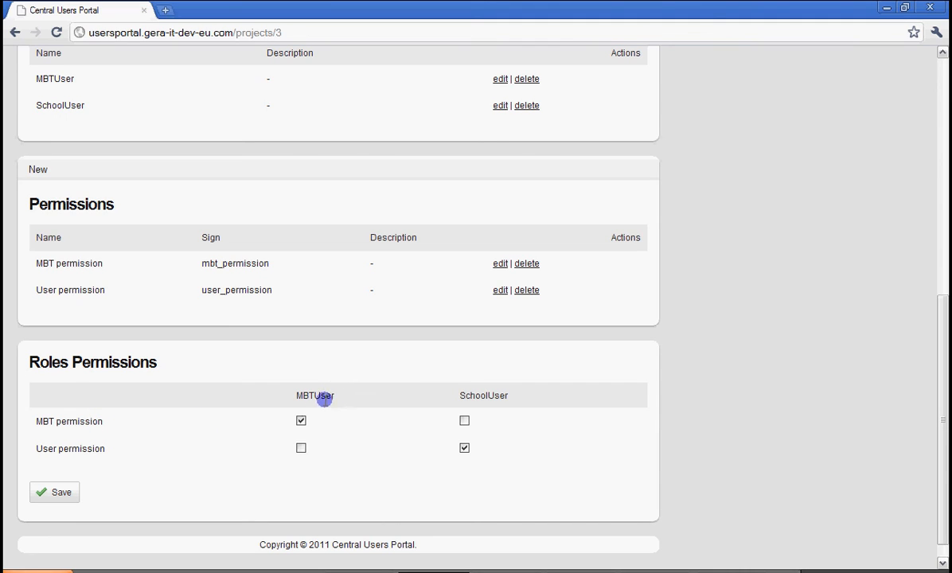
left_click_drag(296, 390, 339, 395)
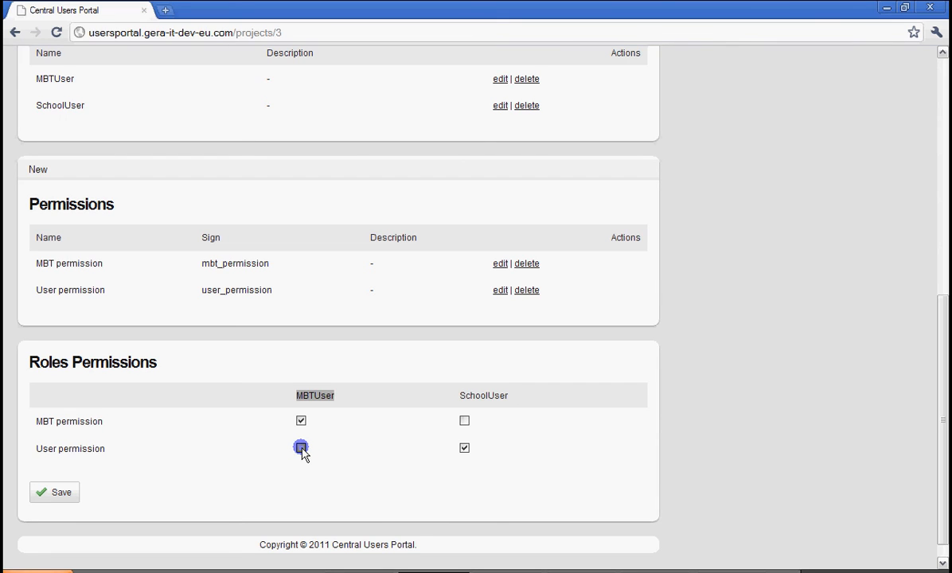
left_click(314, 396)
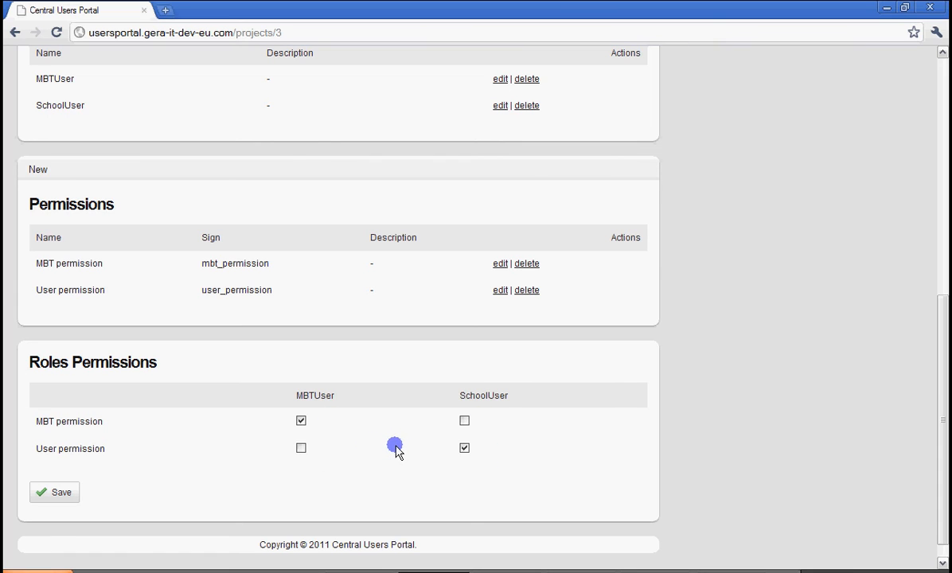
Try granting User permission to MBTUser and MBT permission to SchoolUser, and clear both again without saving.
left_click(300, 448)
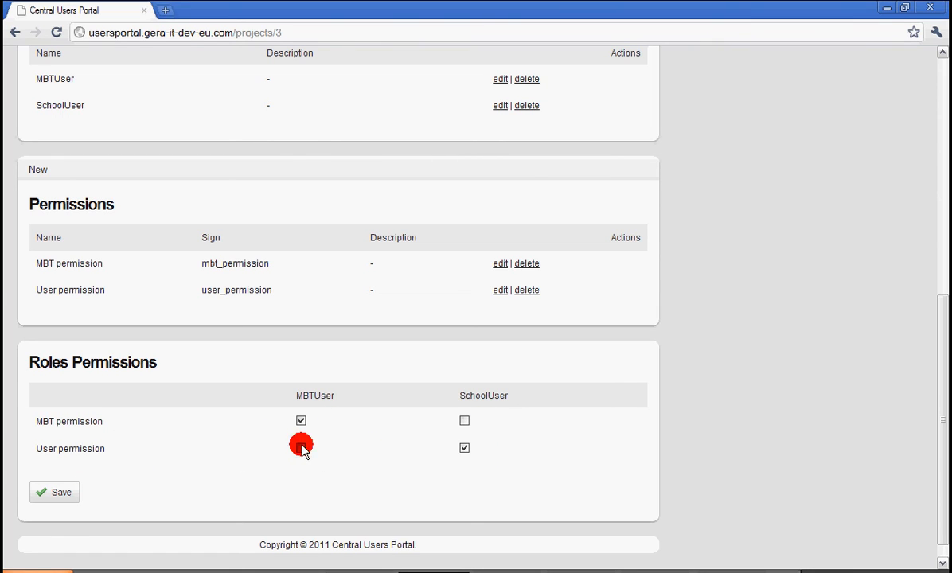
left_click(465, 421)
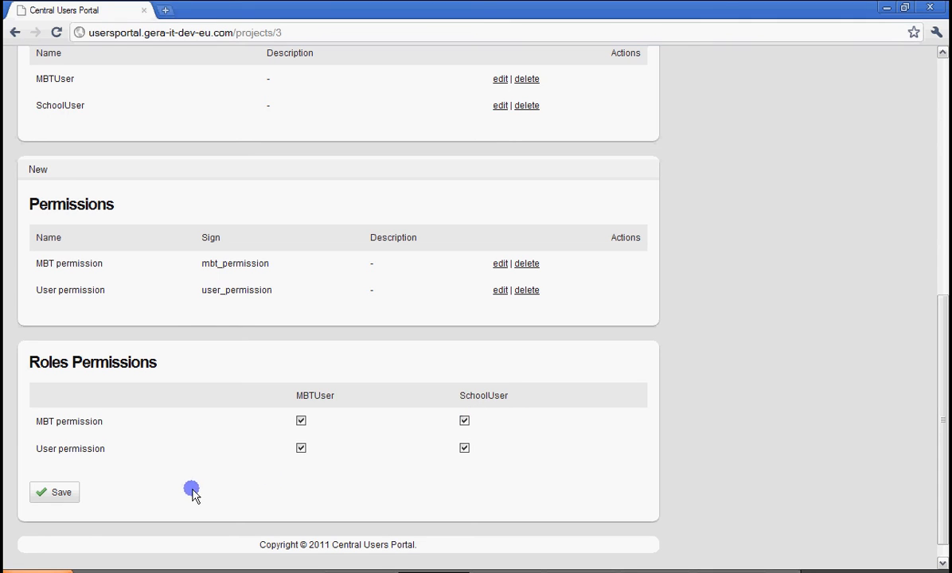
left_click(466, 422)
left_click(301, 448)
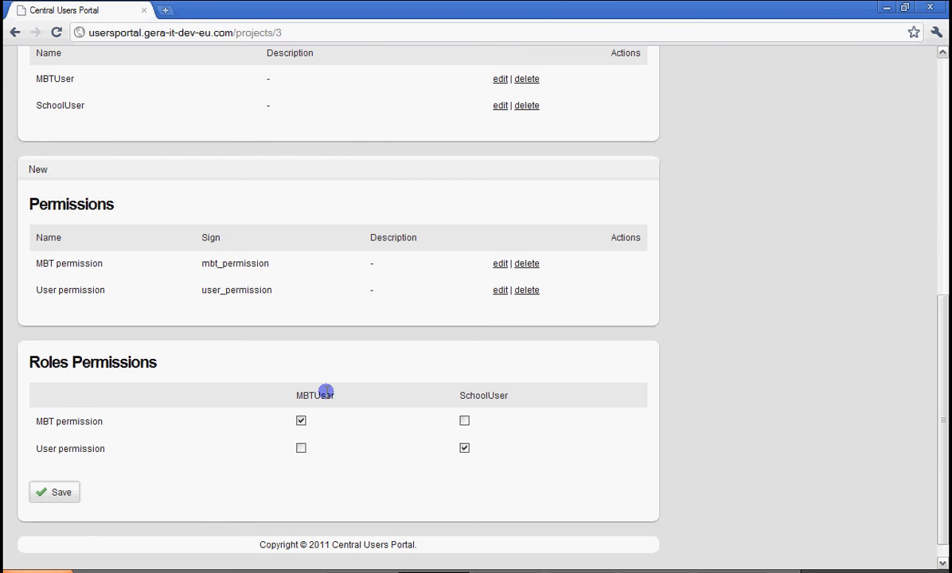
Highlight the MBTUser role in the roles-permissions matrix and review the MBT Claims project page once more.
mouse_move(301, 394)
left_mouse_down()
mouse_move(334, 394)
mouse_move(317, 399)
left_mouse_up()
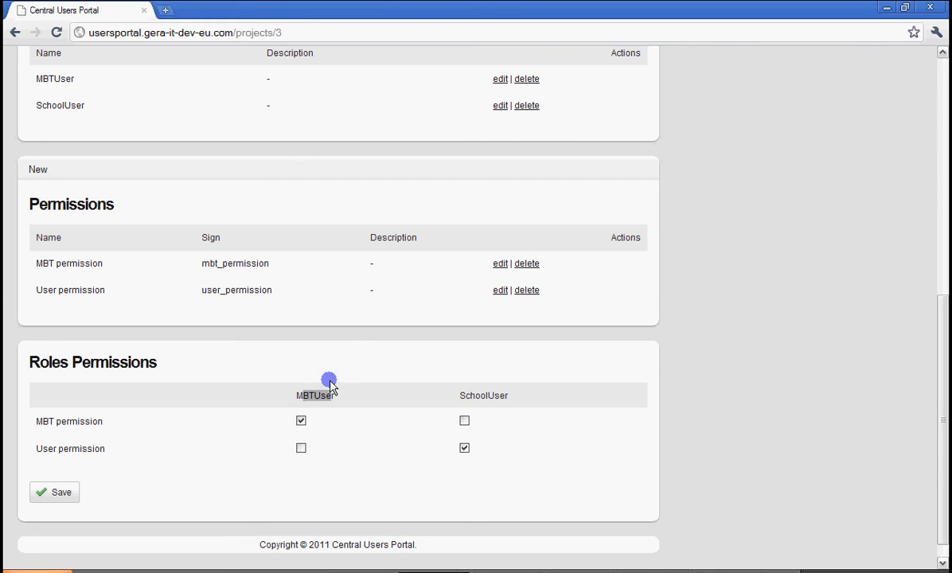
scroll(348, 350, "up", 6)
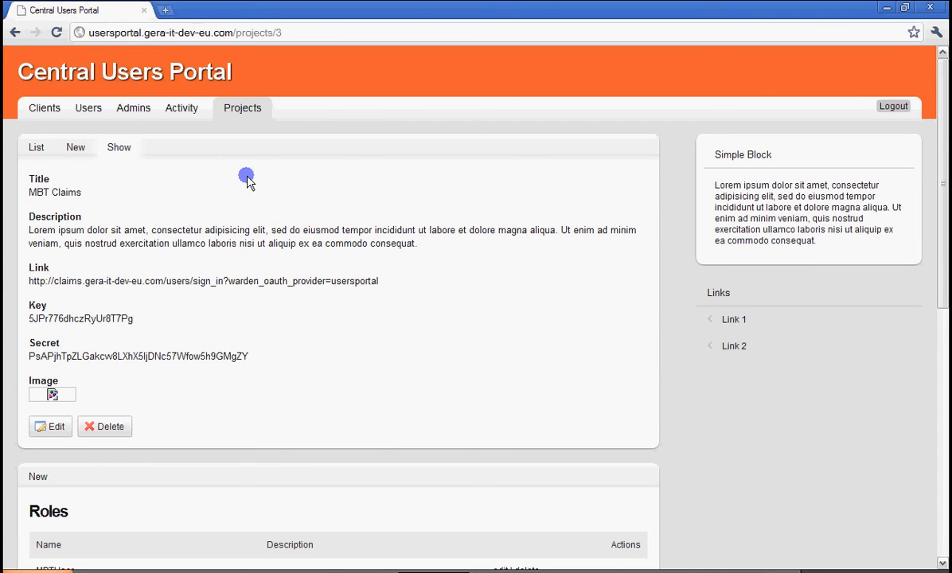
scroll(247, 182, "down", 10)
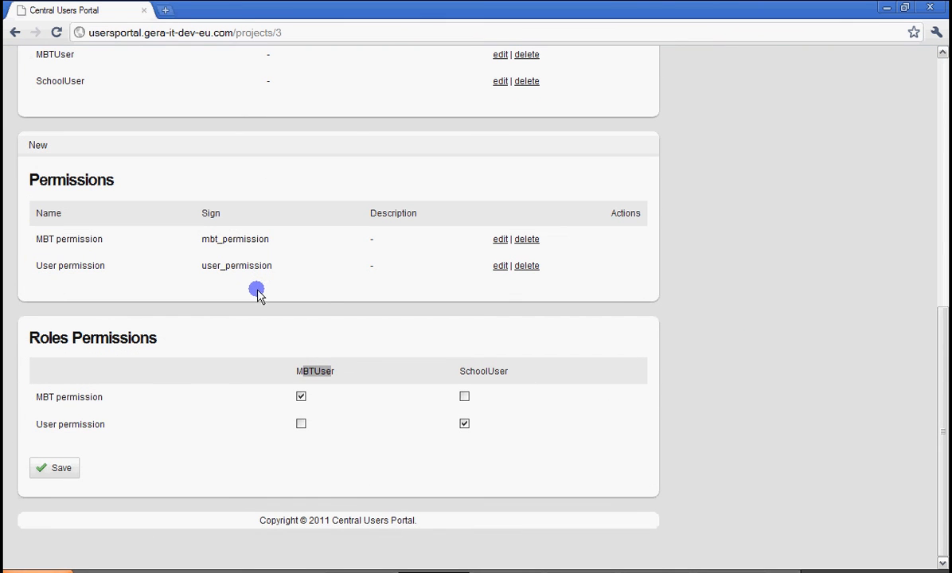
scroll(175, 253, "up", 10)
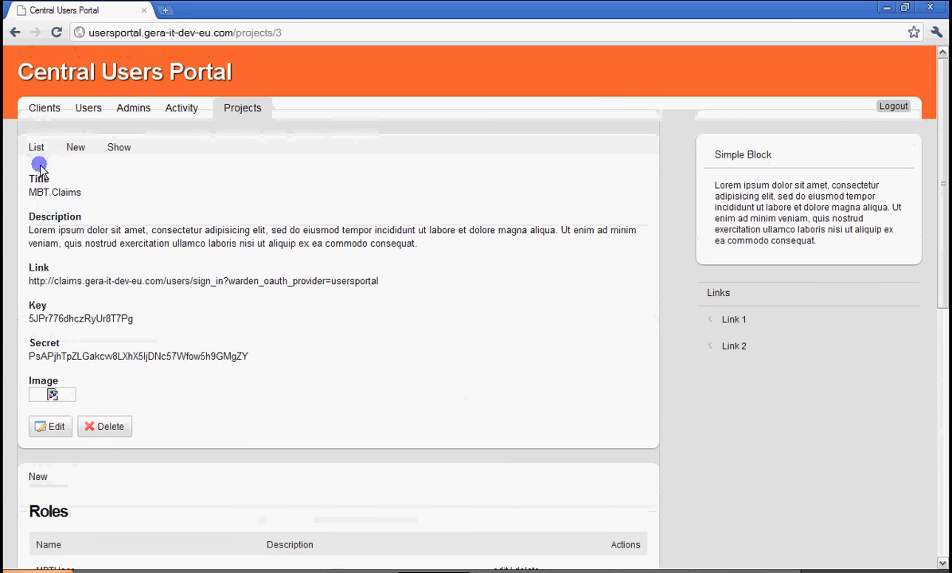
Open the clients list and browse its first page from beginning to end.
left_click(44, 112)
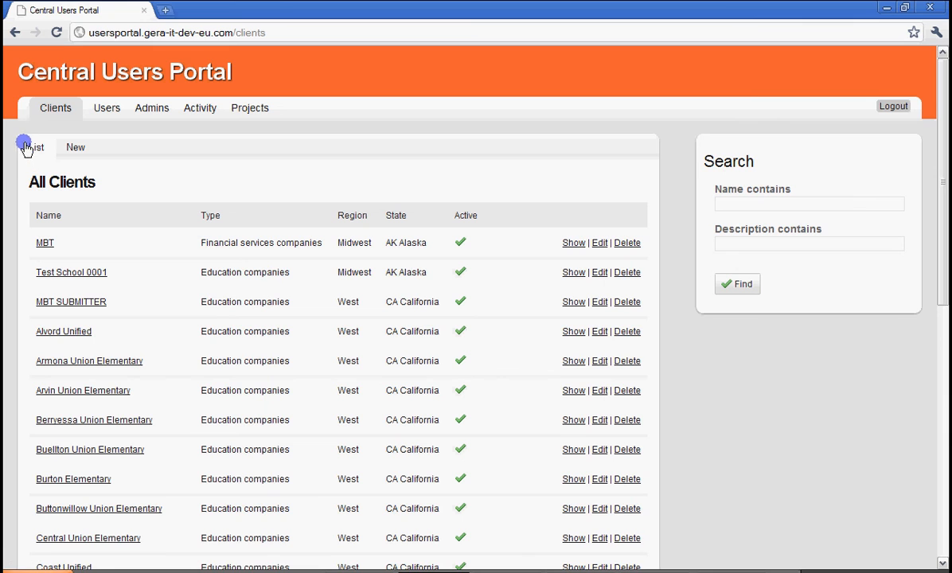
scroll(641, 483, "down", 7)
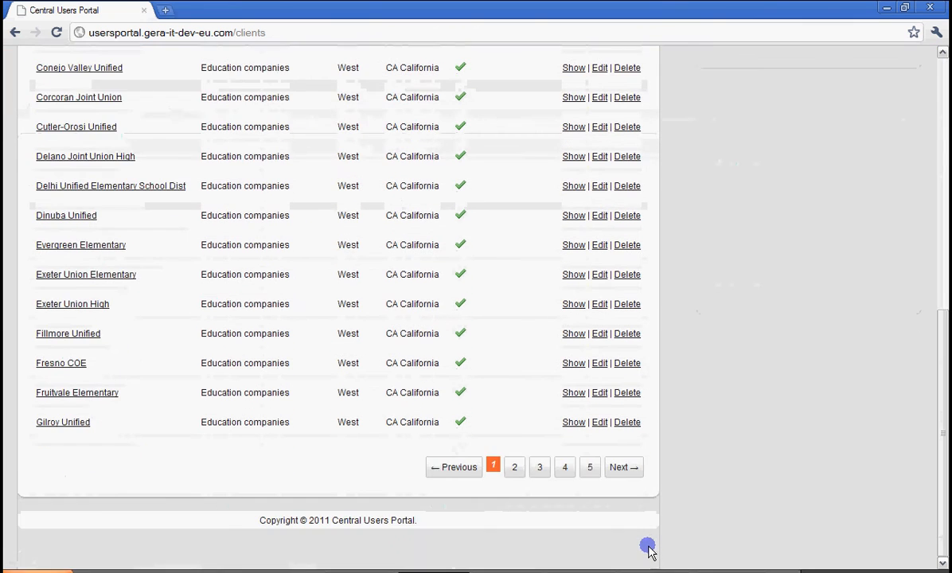
scroll(649, 546, "up", 7)
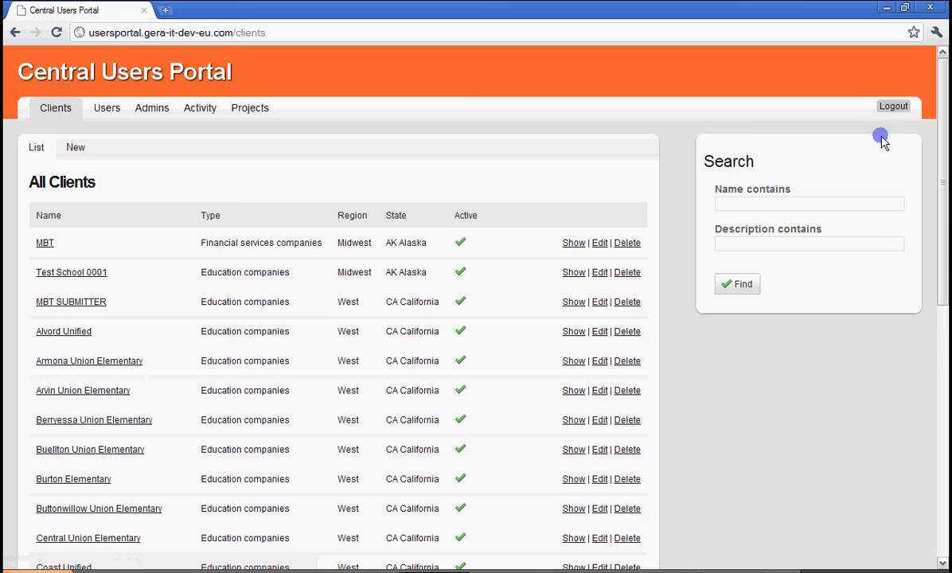
left_click(720, 204)
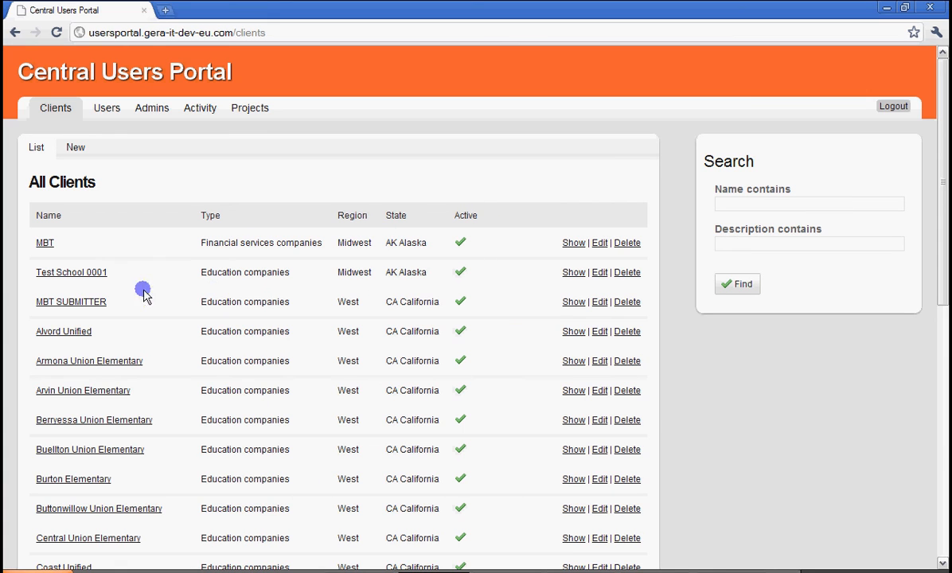
scroll(88, 398, "down", 5)
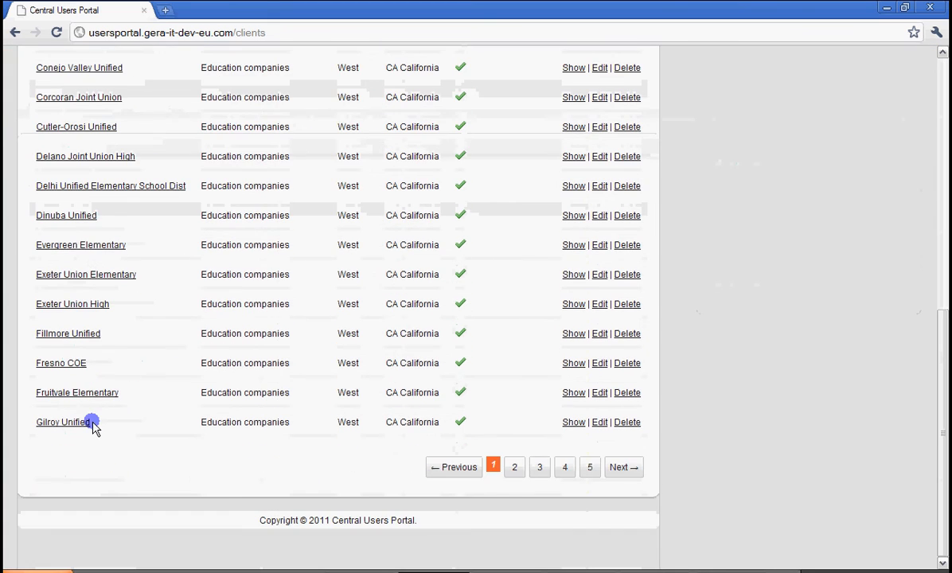
scroll(93, 423, "up", 5)
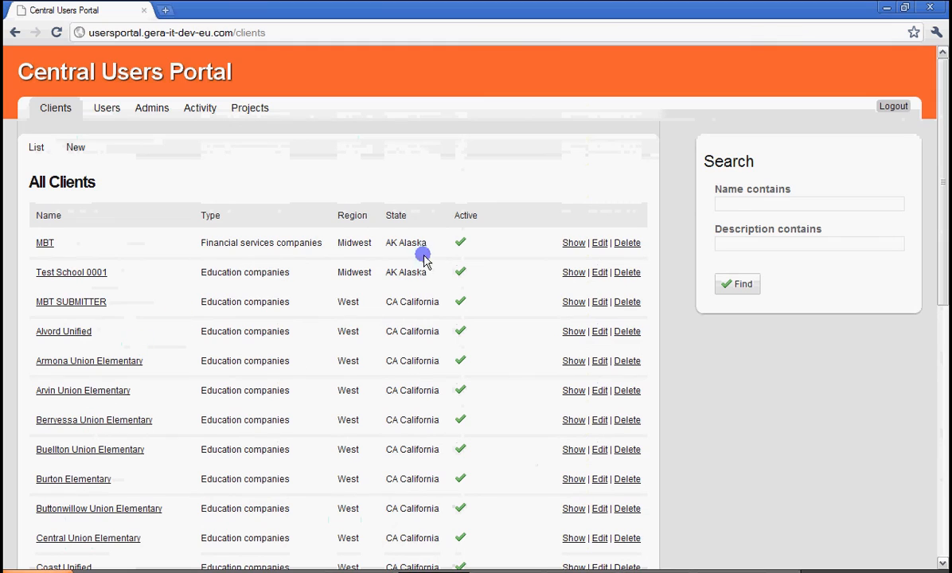
Search the clients for names containing "mbt".
left_click(740, 201)
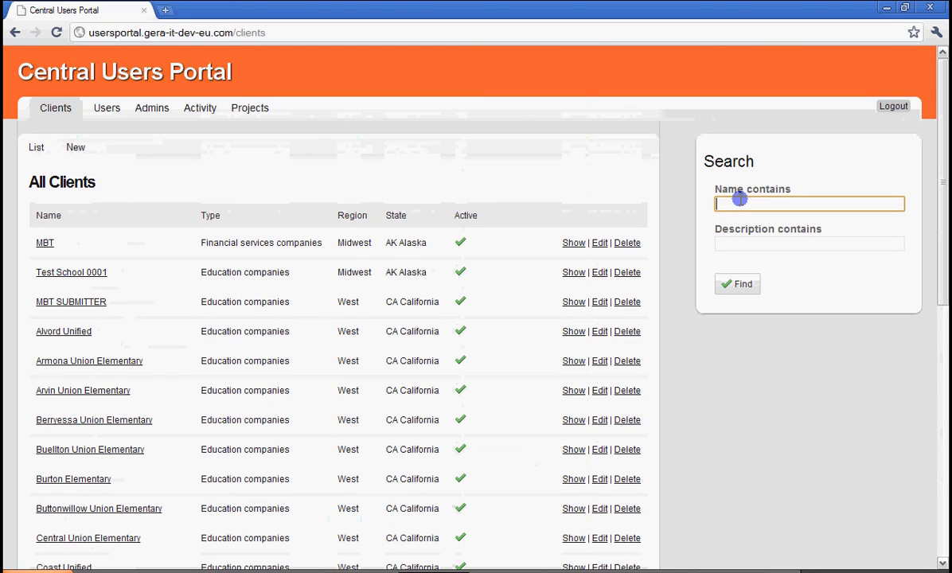
type("mbt")
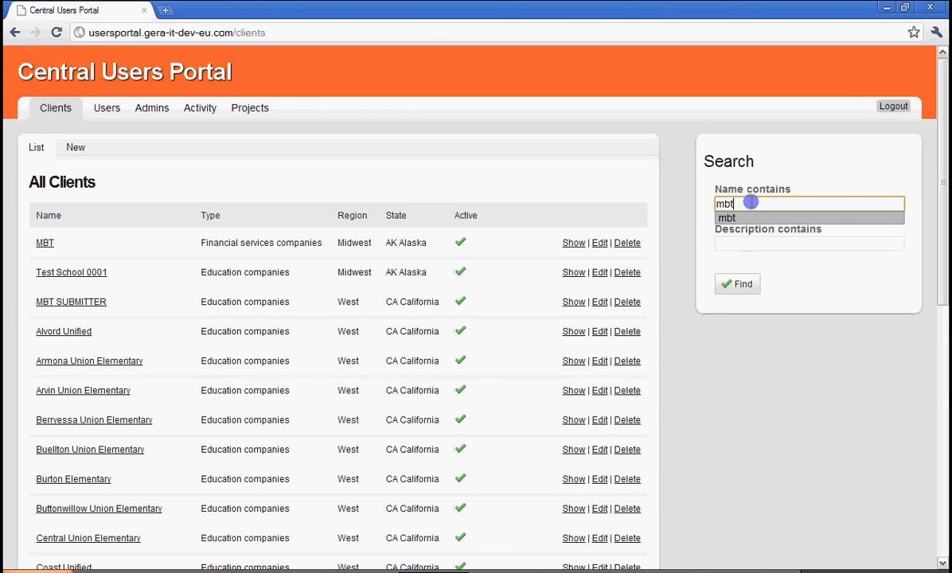
left_click(737, 286)
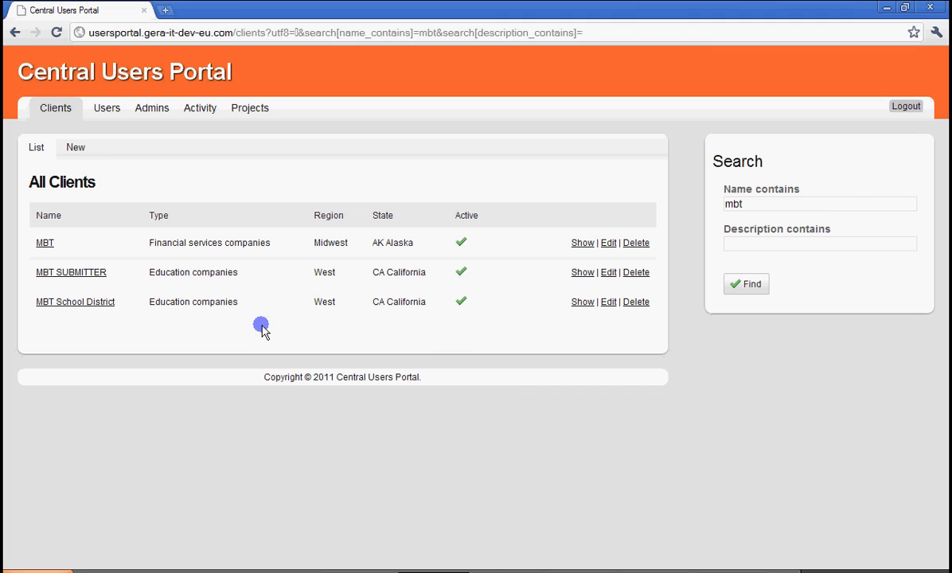
Review the blank new-client form from name to NPI, and return to the clients list without saving.
left_click(75, 149)
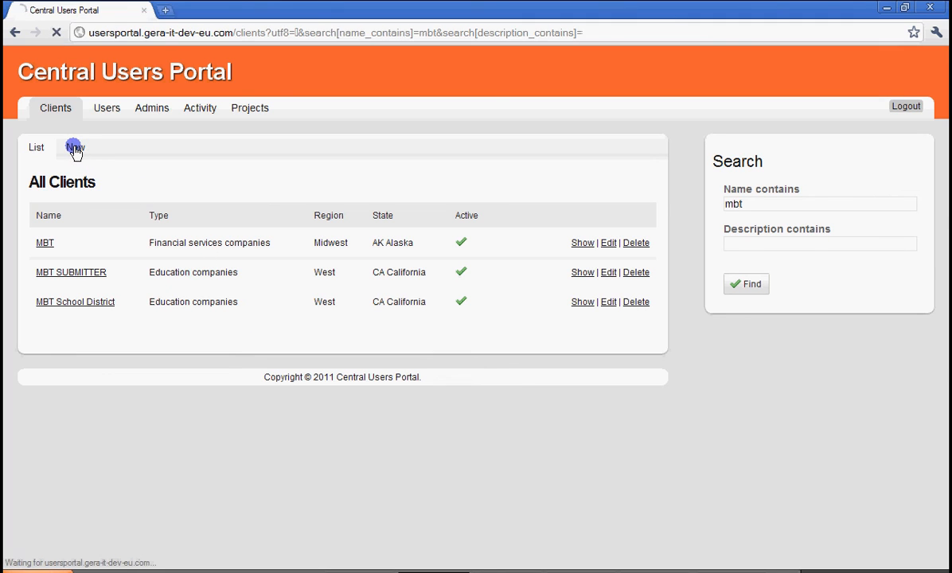
scroll(138, 343, "down", 4)
scroll(136, 338, "up", 4)
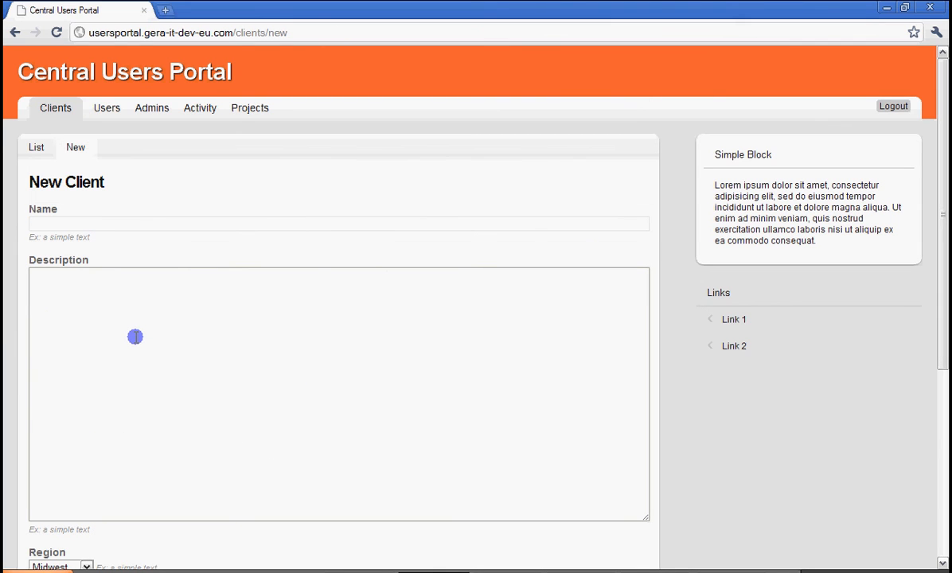
scroll(111, 334, "down", 3)
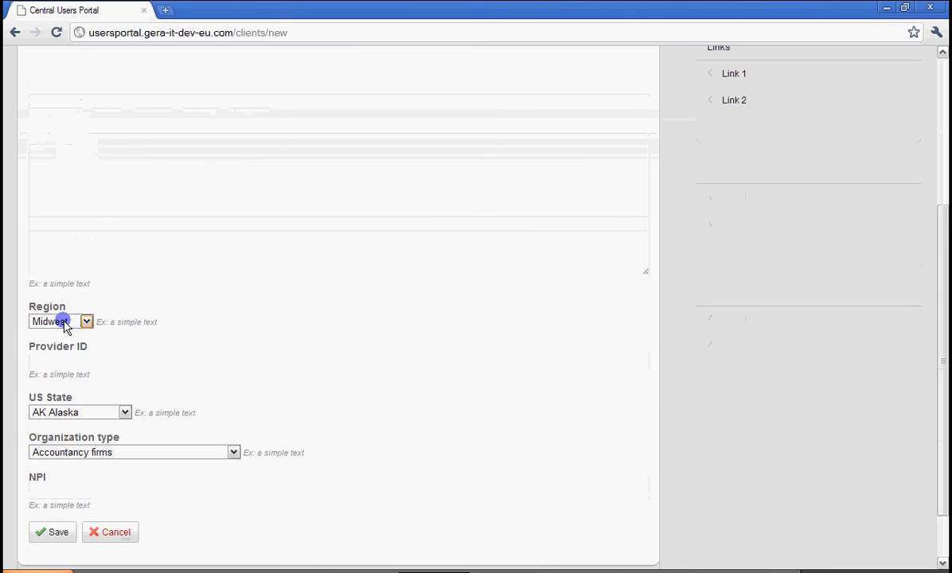
scroll(88, 335, "down", 1)
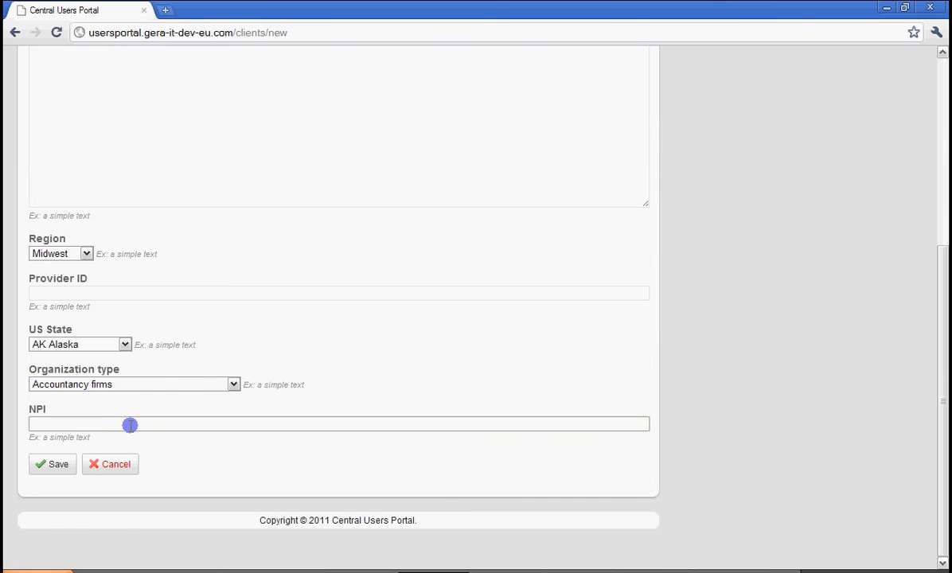
scroll(135, 343, "up", 4)
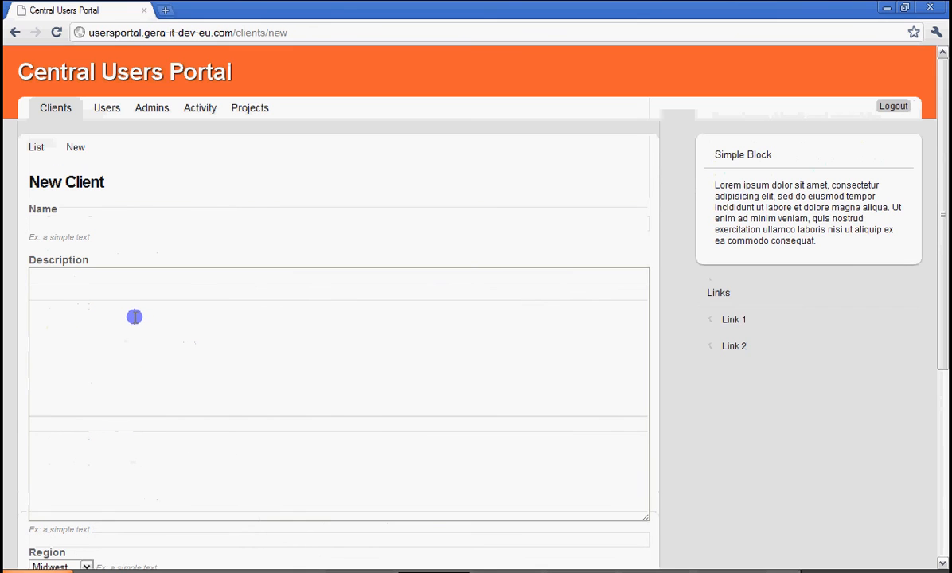
left_click(35, 148)
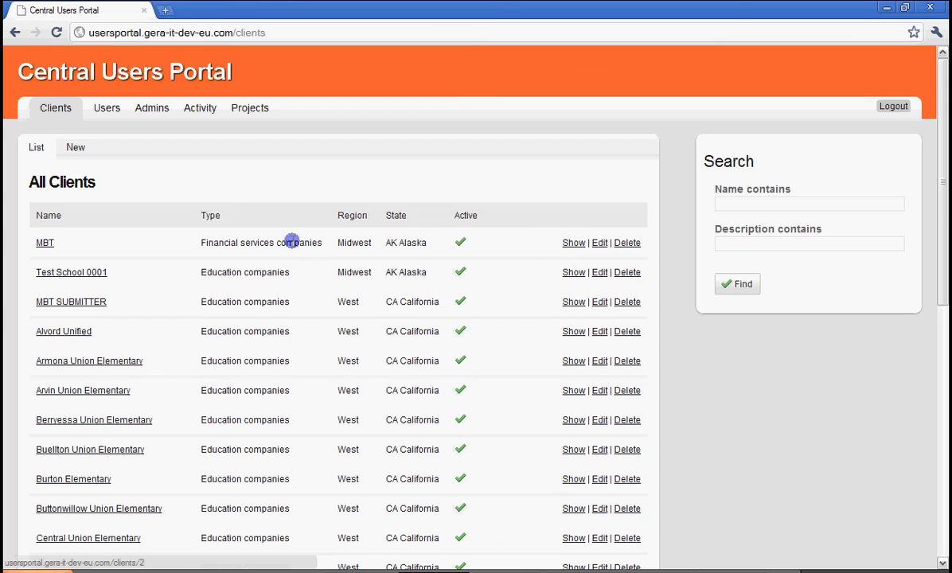
Open the MBT client's page and briefly highlight its details from name to GUID.
left_click(46, 243)
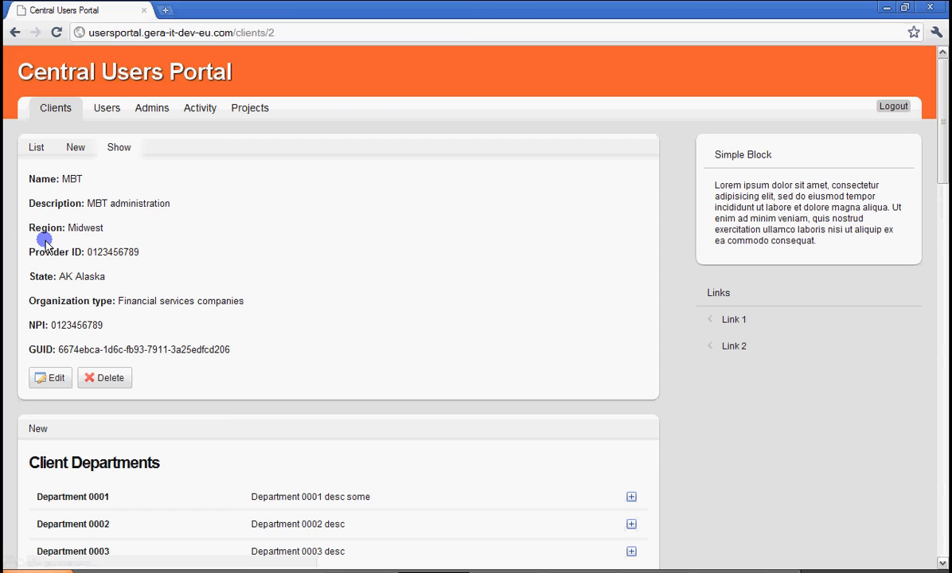
left_click_drag(27, 180, 266, 352)
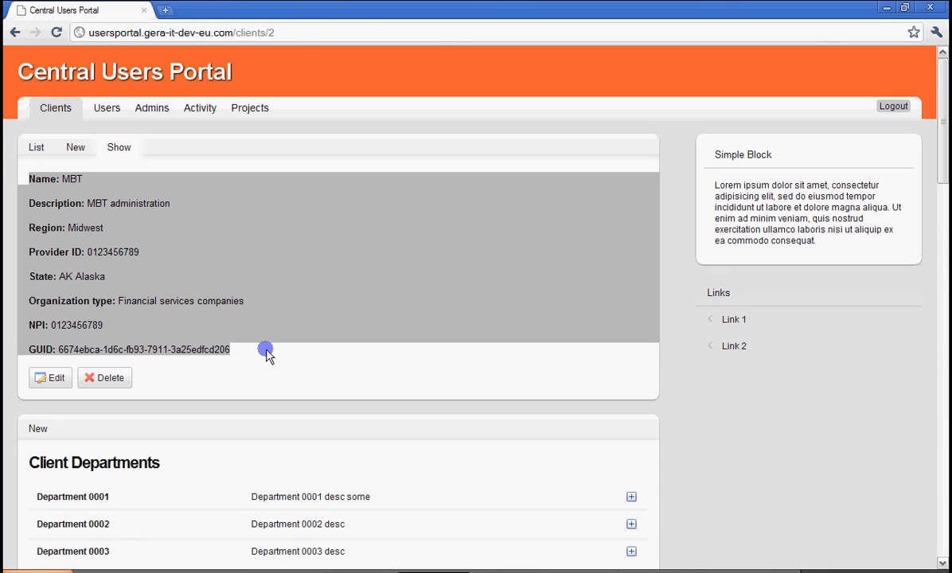
left_click(351, 354)
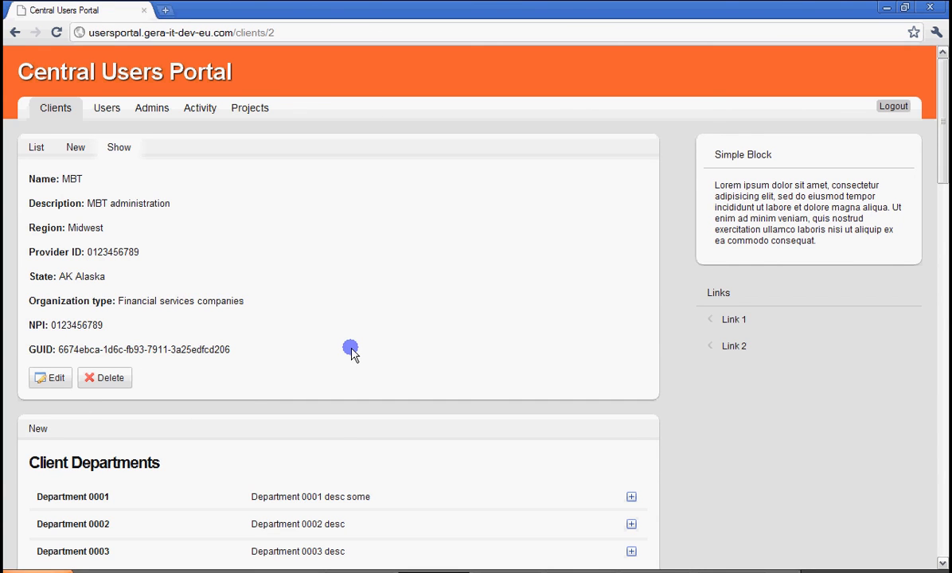
Review the departments, applications and users sections on the MBT client's page.
scroll(351, 355, "down", 3)
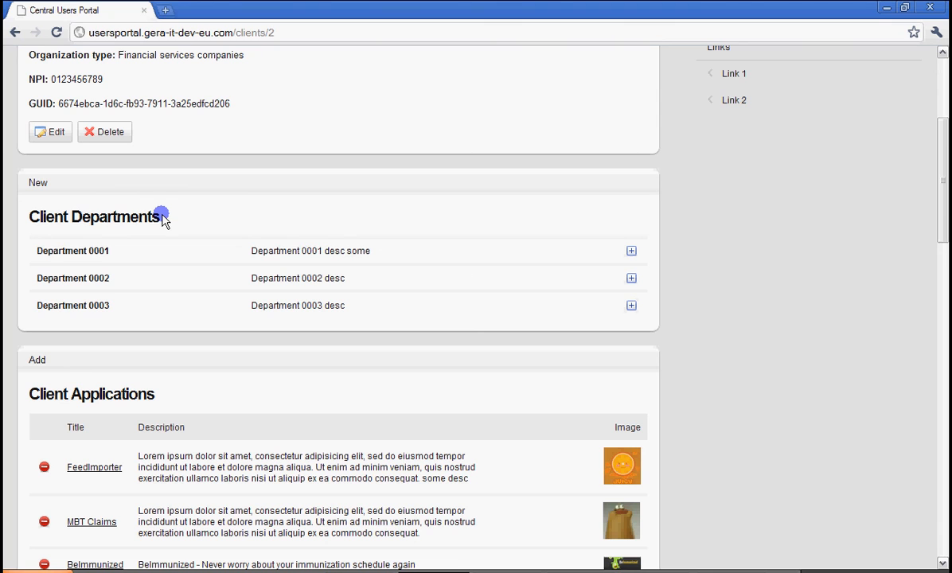
scroll(182, 342, "down", 3)
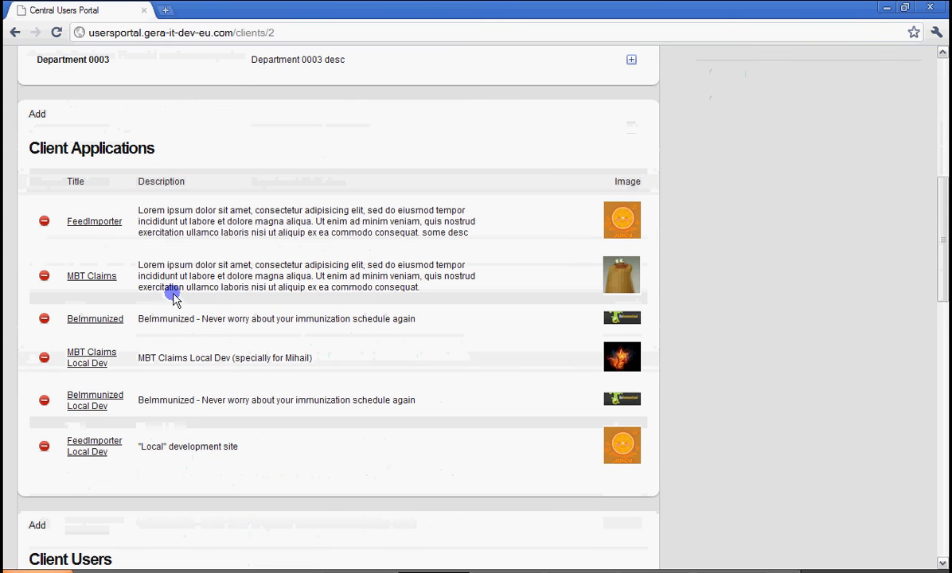
scroll(50, 334, "down", 3)
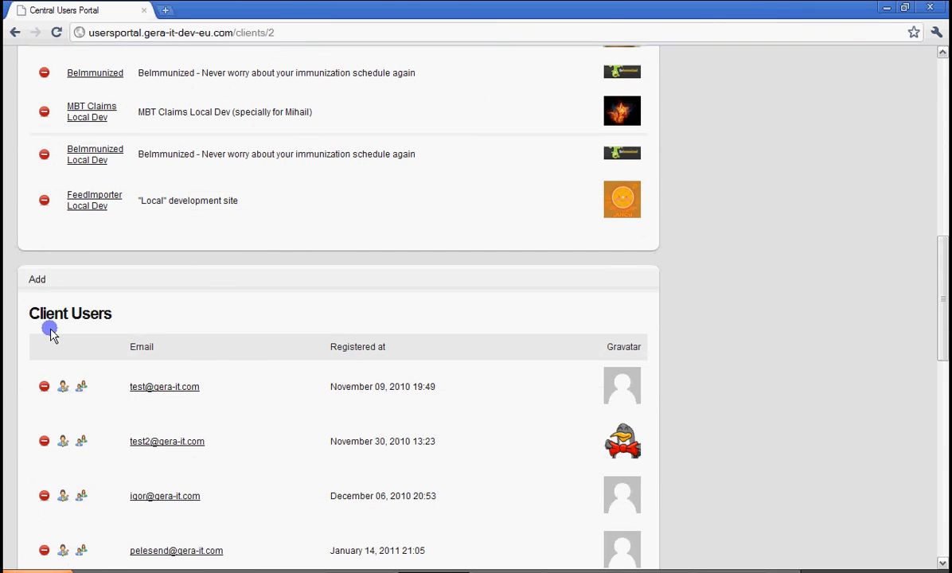
scroll(128, 318, "up", 3)
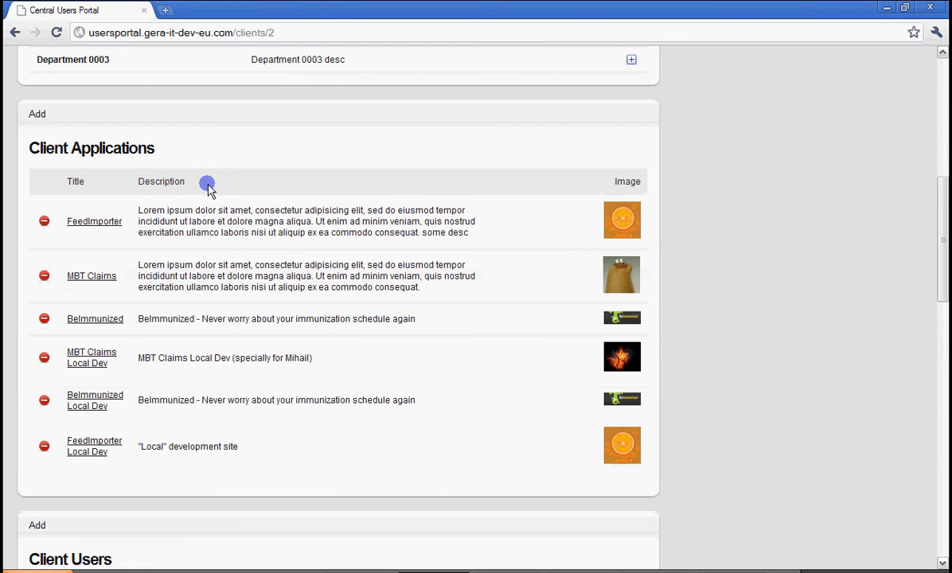
scroll(208, 189, "up", 6)
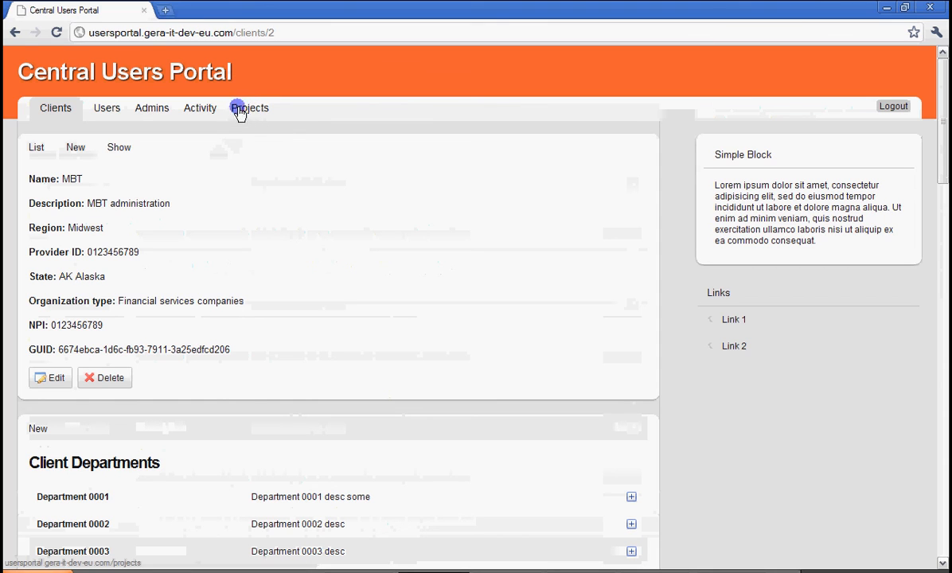
Open the selection of applications that can be added to the MBT client.
scroll(253, 111, "down", 3)
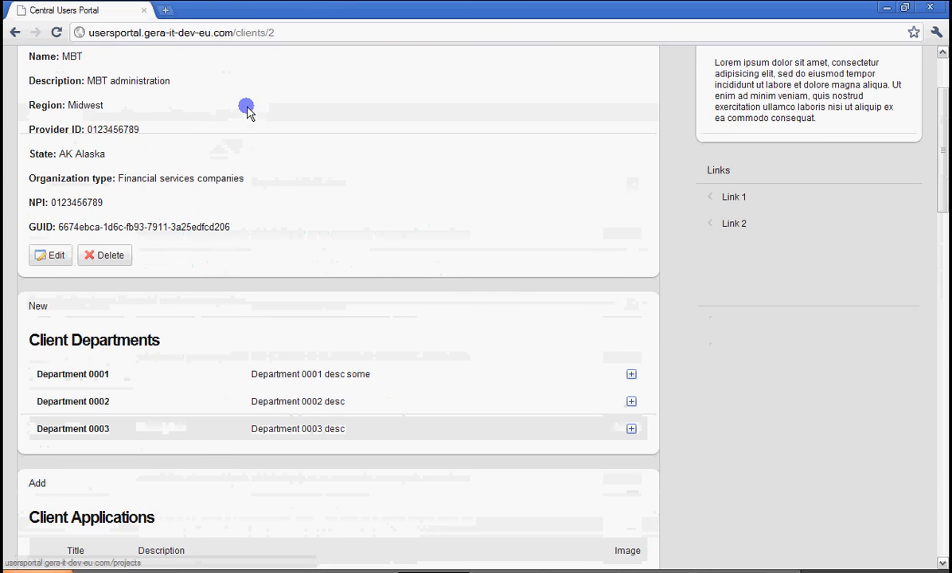
scroll(293, 96, "down", 3)
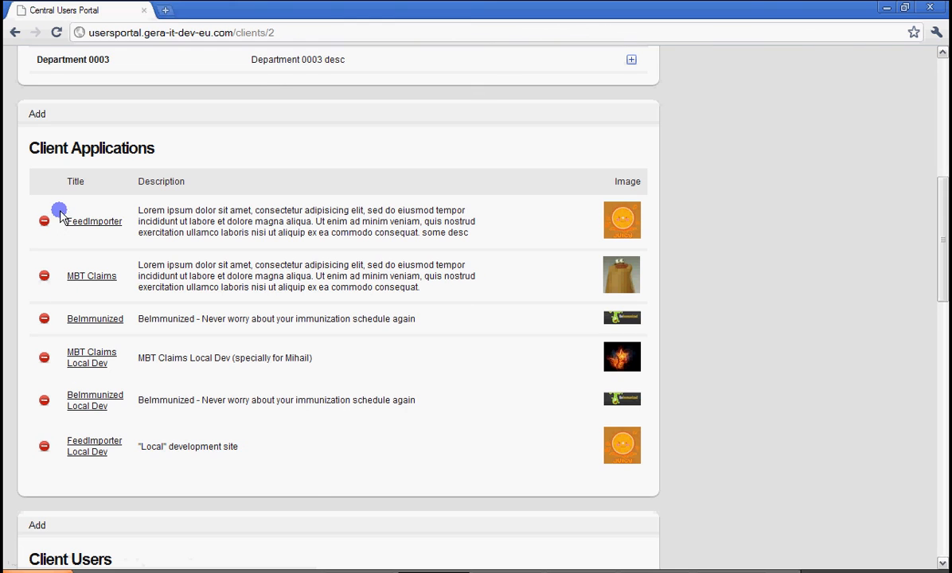
left_click(37, 114)
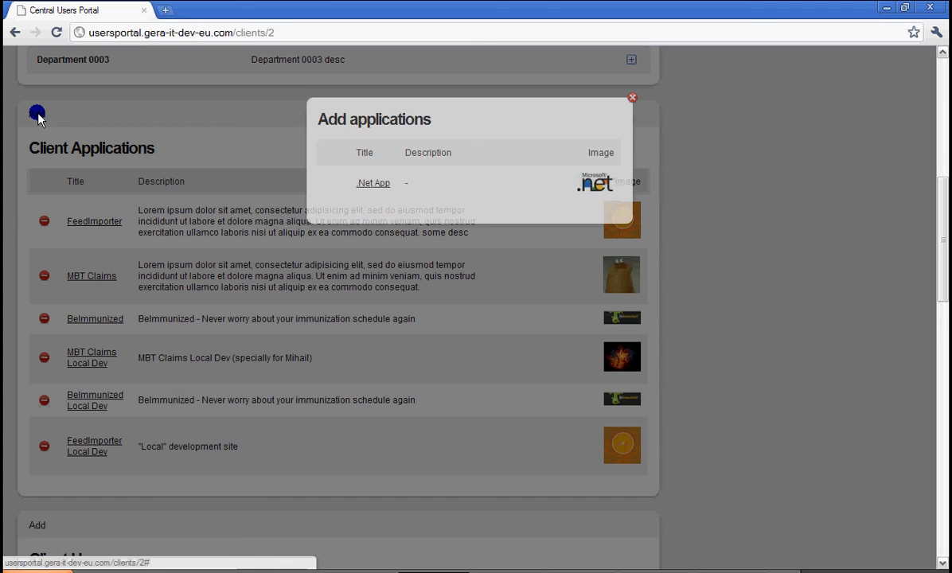